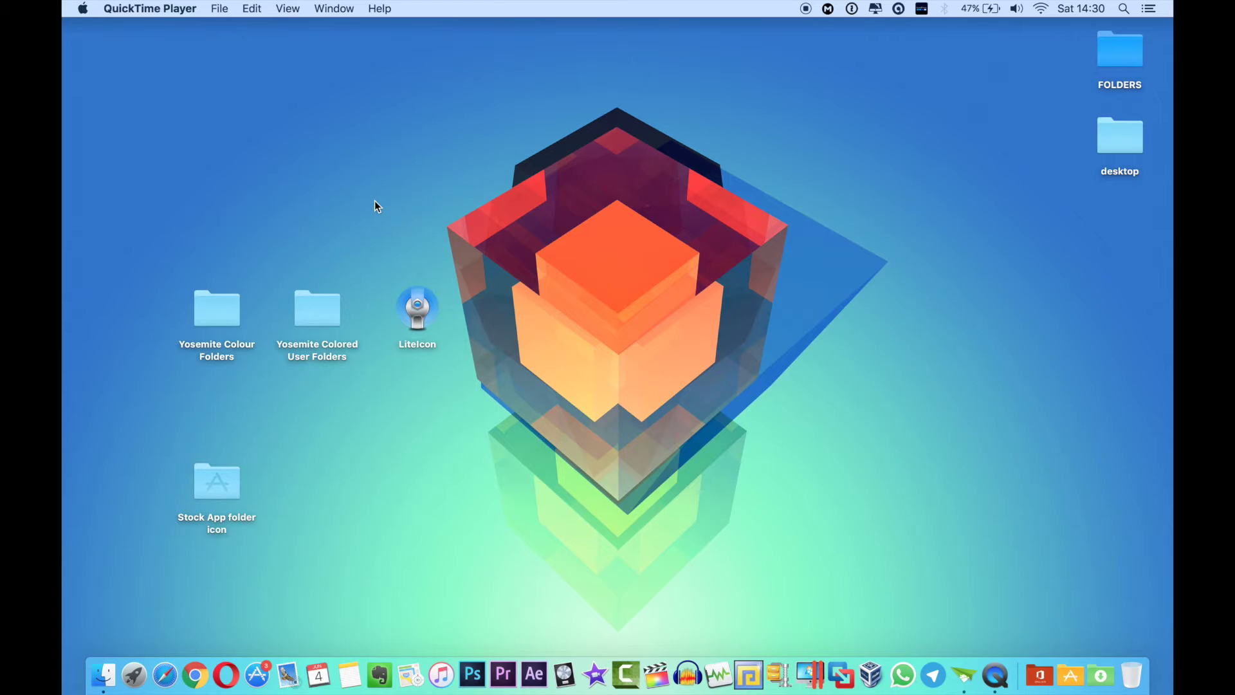
drag(250, 199, 390, 249)
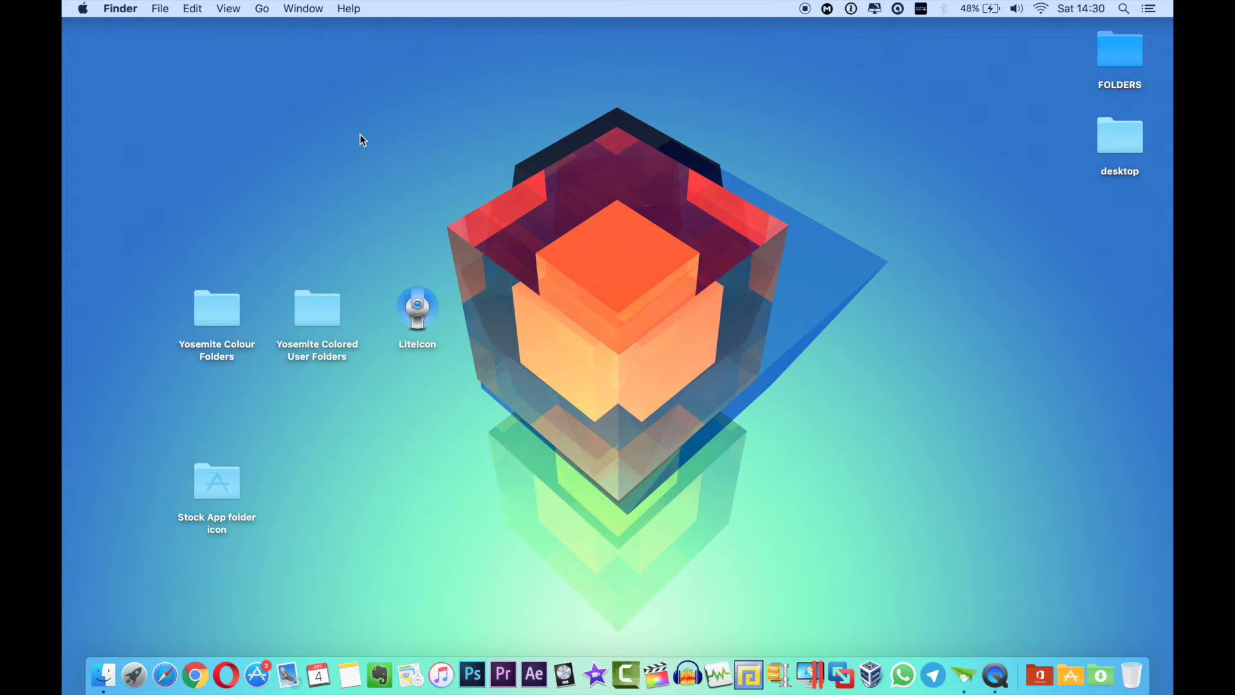
drag(361, 133, 175, 237)
drag(69, 106, 295, 261)
- Open the Macintosh HD volume from the computer's location to view its system folders, and close the window
click(265, 9)
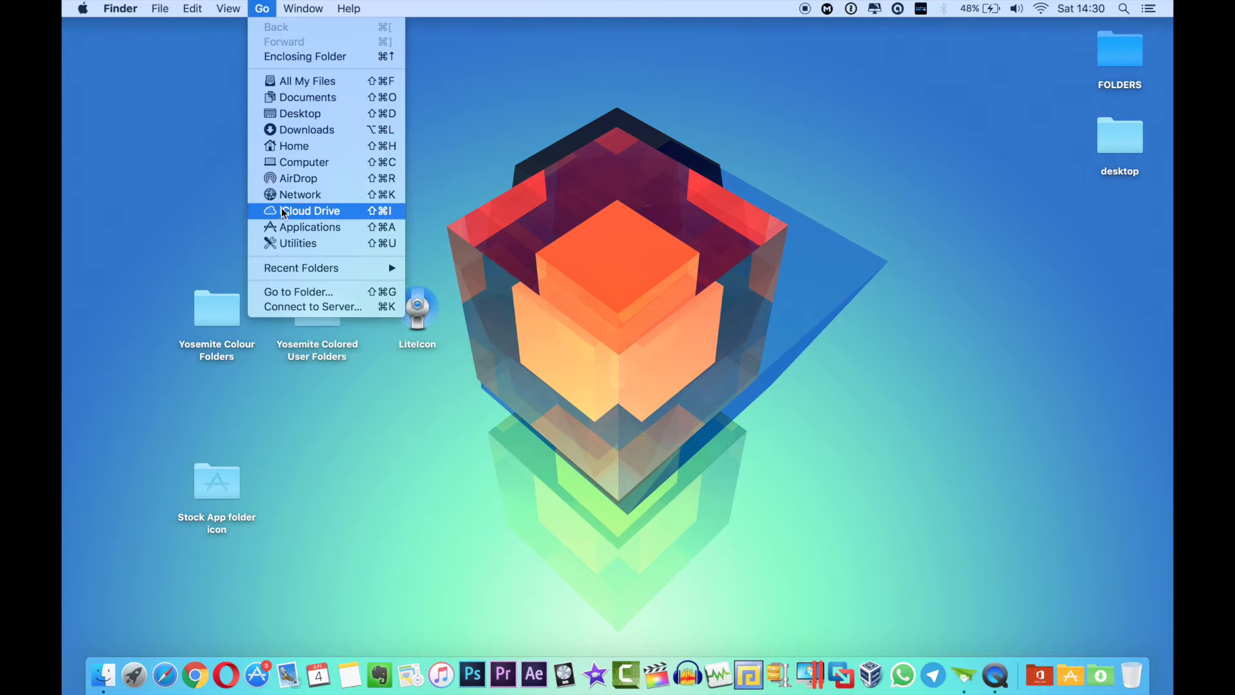
click(296, 163)
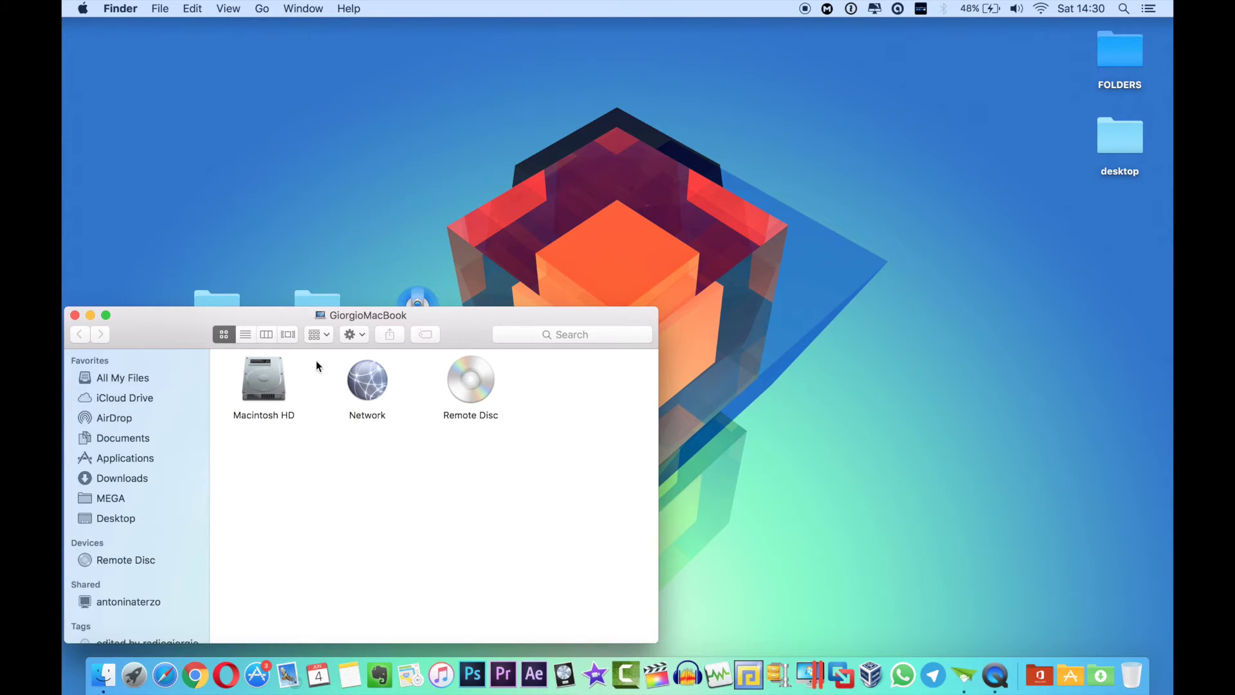
click(276, 375)
double_click(275, 378)
click(511, 394)
click(547, 456)
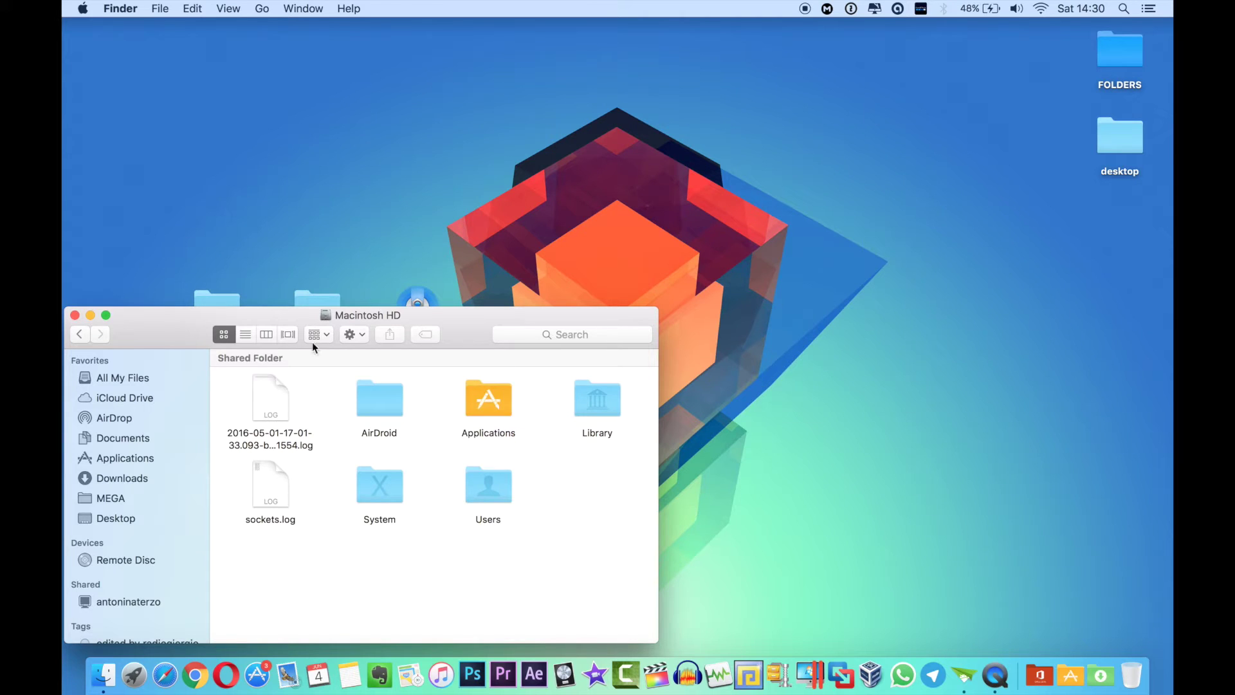
drag(230, 326, 587, 124)
click(432, 113)
drag(345, 143, 229, 269)
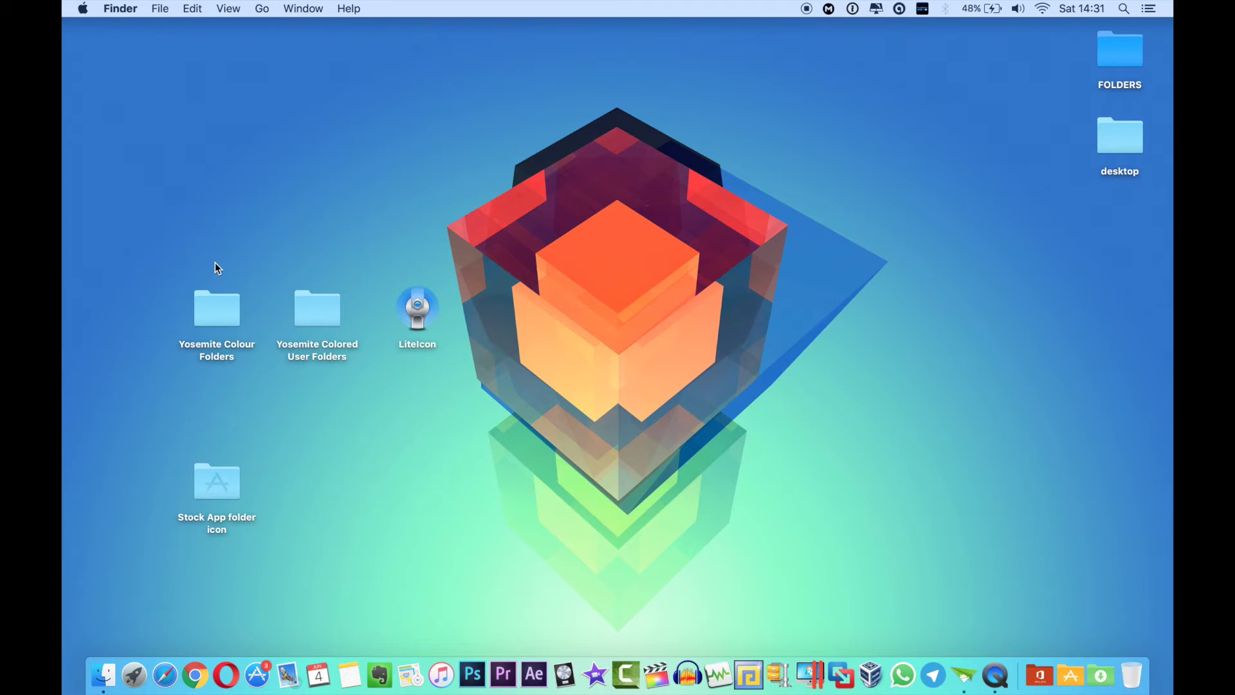
drag(129, 392, 381, 449)
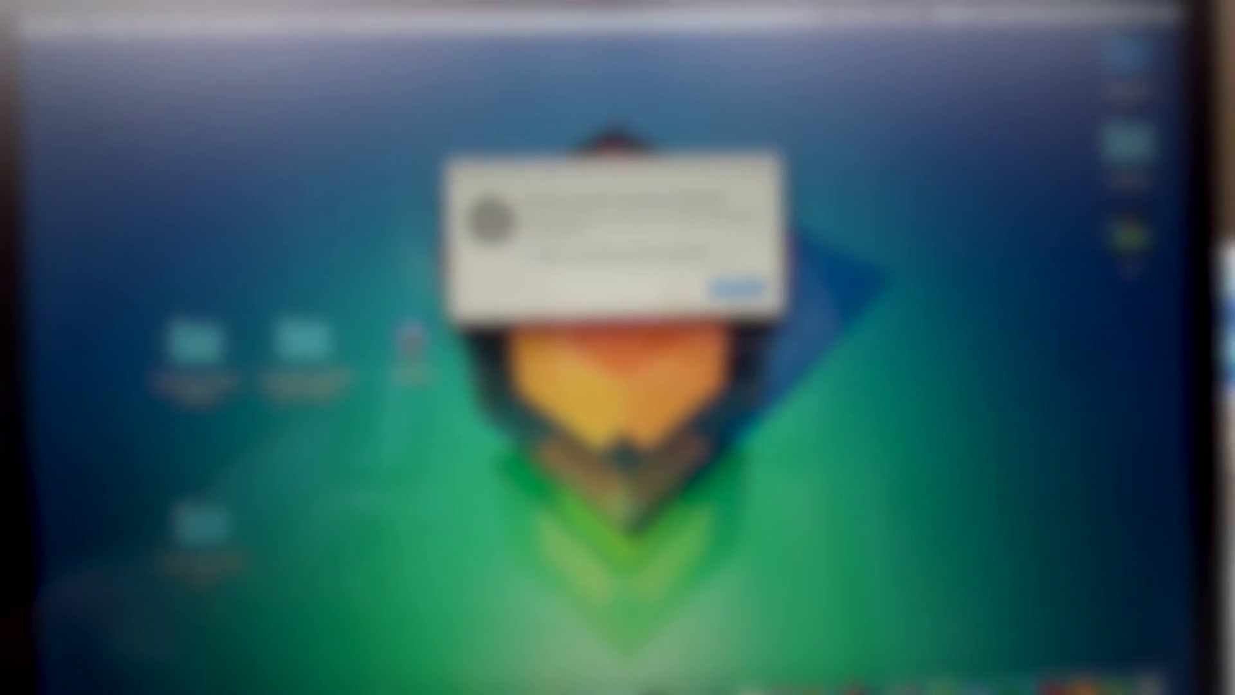
- Restart the Mac into the Utility OS X recovery environment and open Terminale there
key(Return)
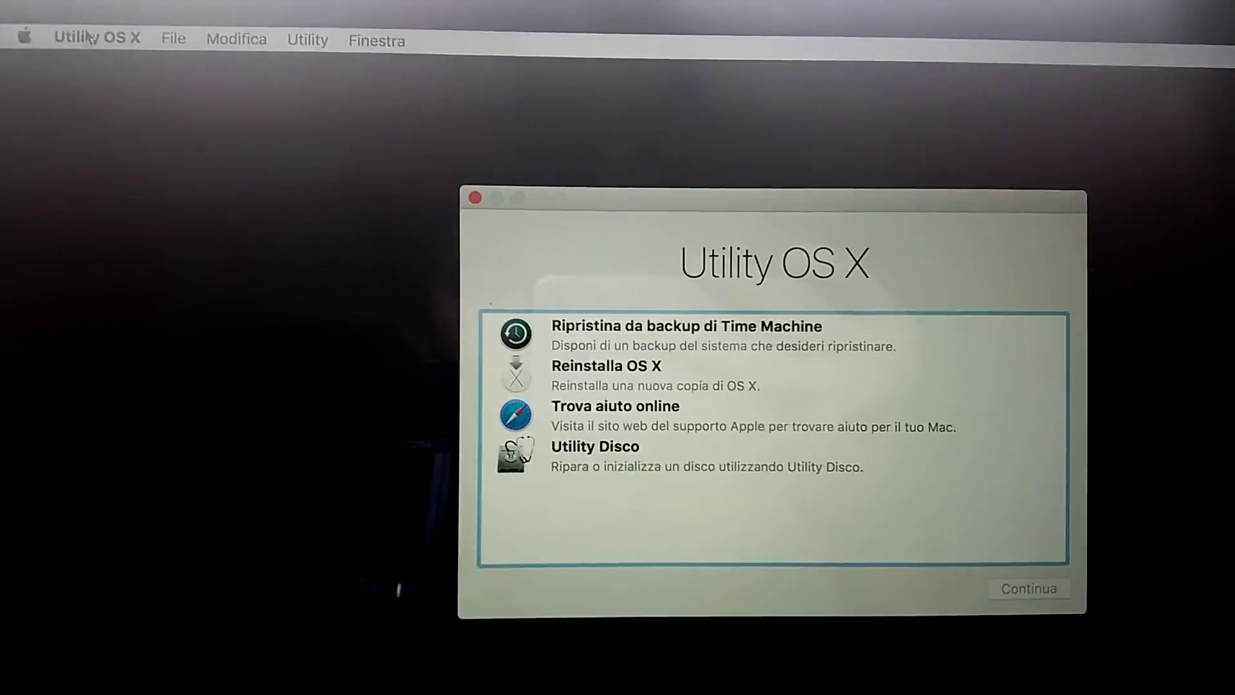
click(330, 53)
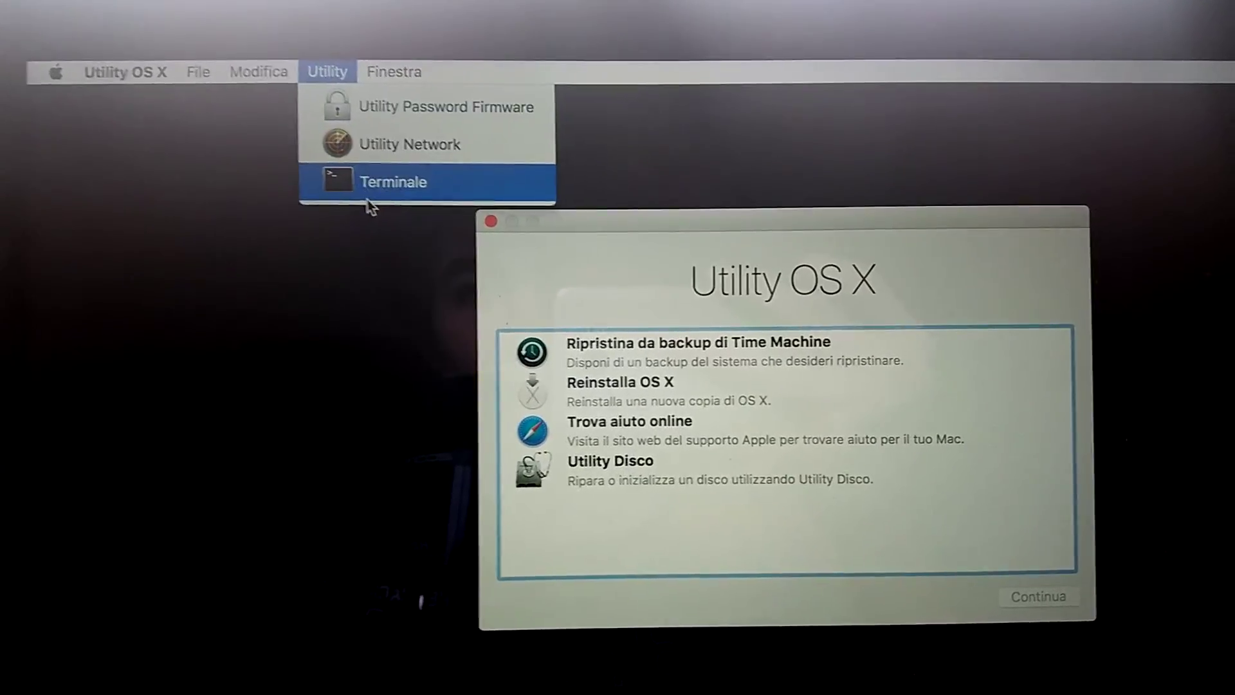
click(379, 180)
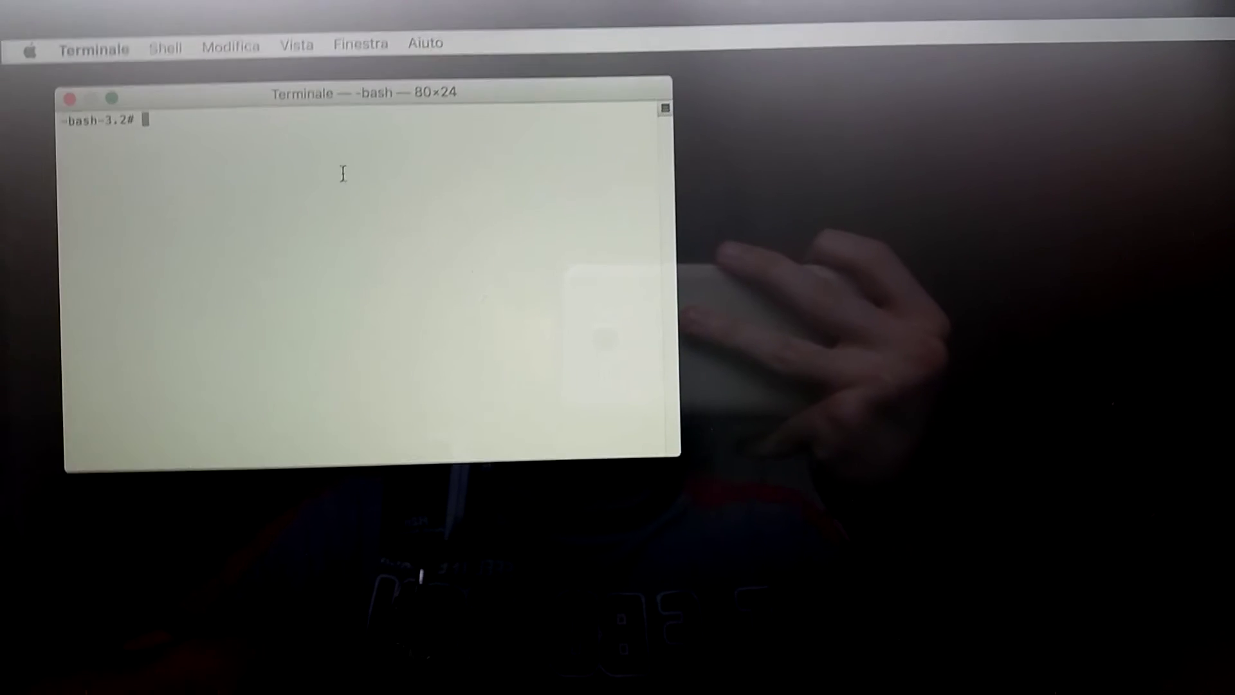
- Run csrutil disable in the terminal to turn off System Integrity Protection
text(csrutil)
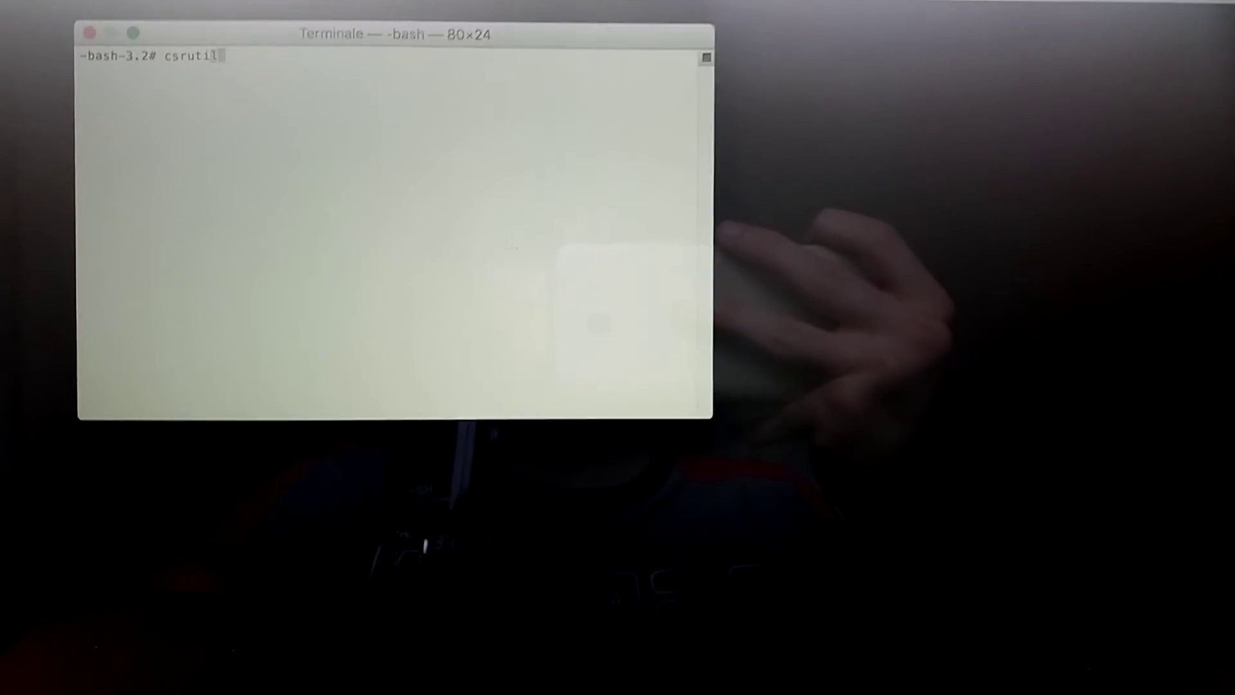
text( di)
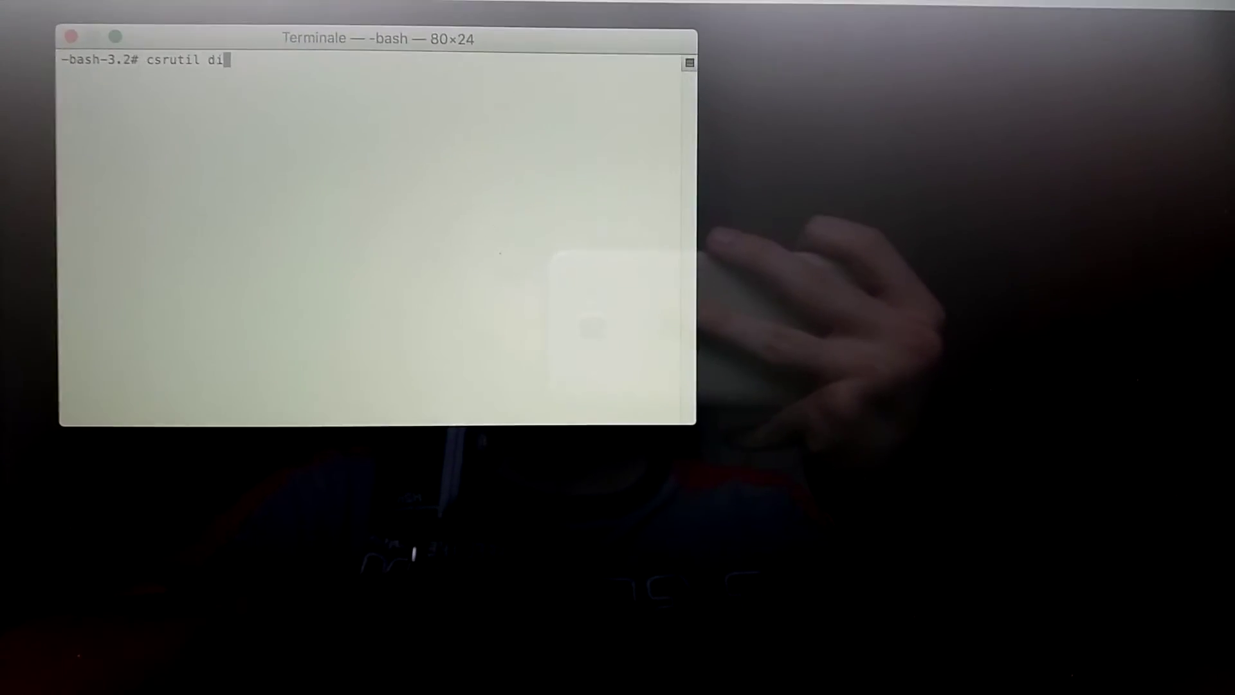
text(sable)
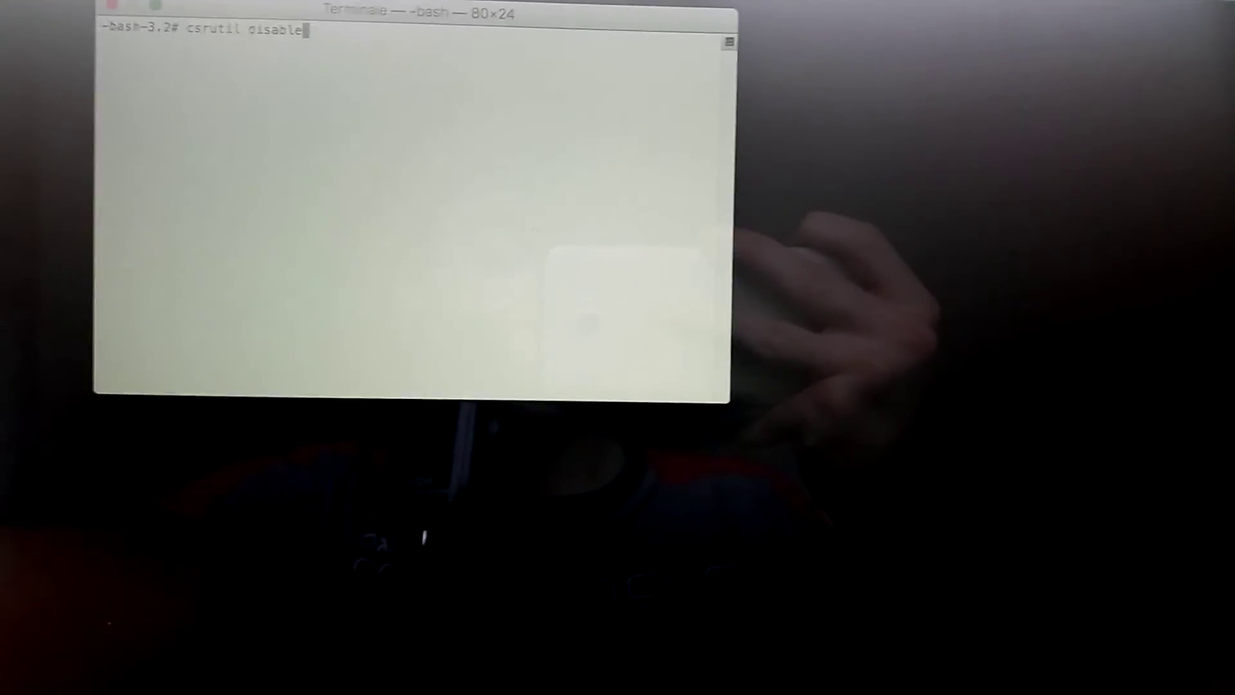
key(Return)
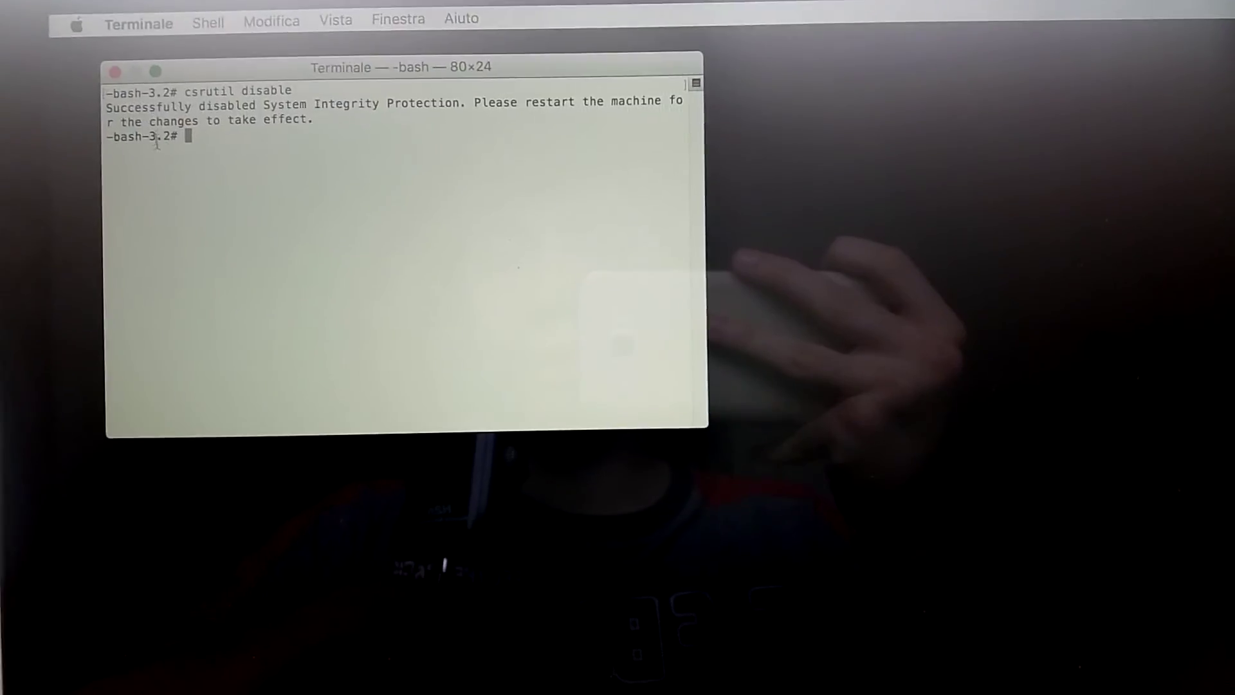
- Restart the Mac from recovery so the System Integrity Protection change takes effect
drag(136, 90, 186, 131)
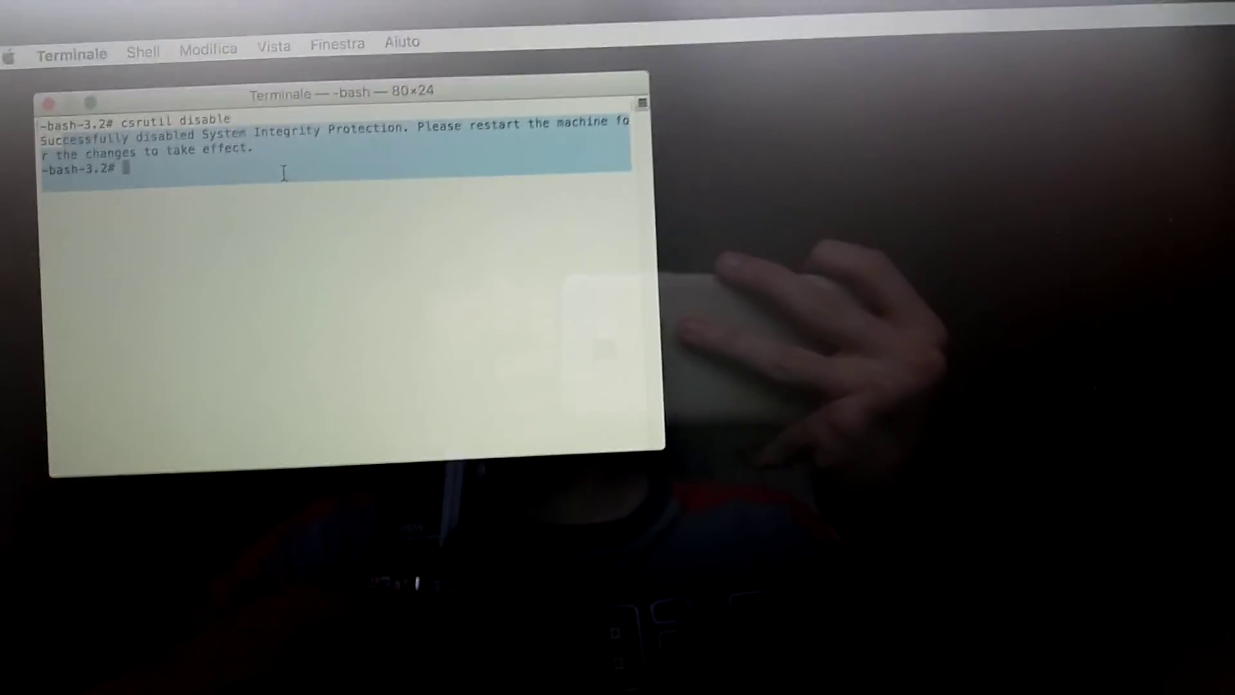
click(306, 85)
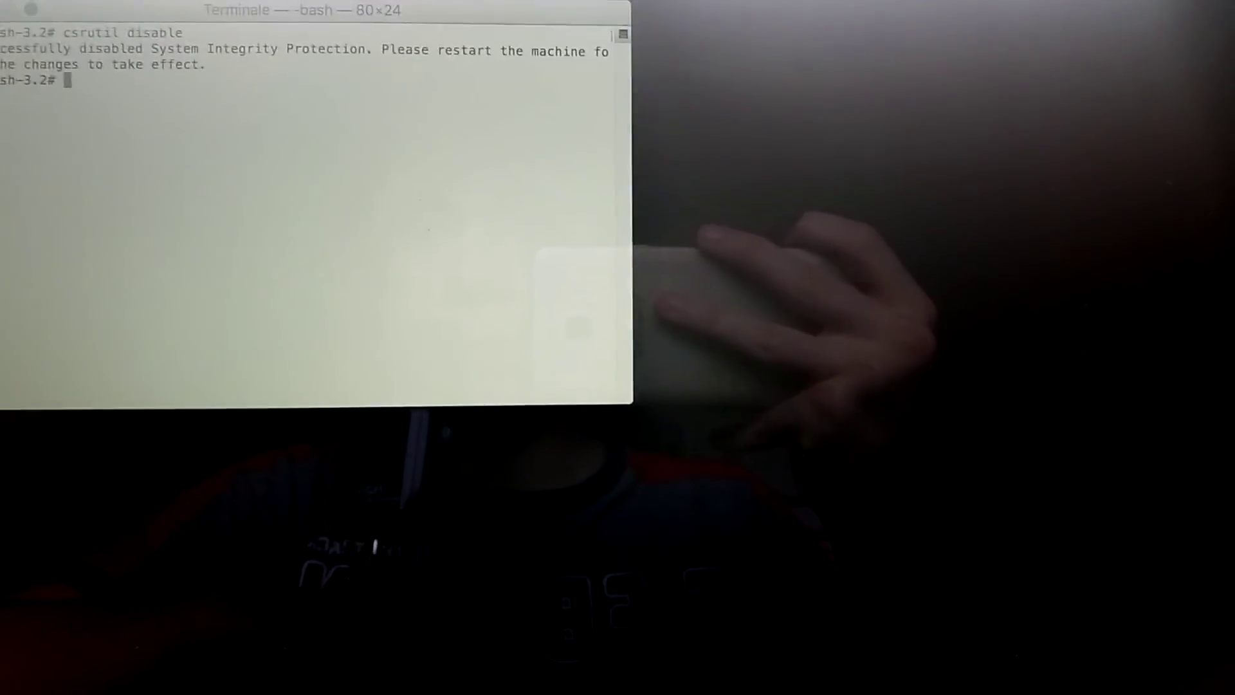
click(12, 30)
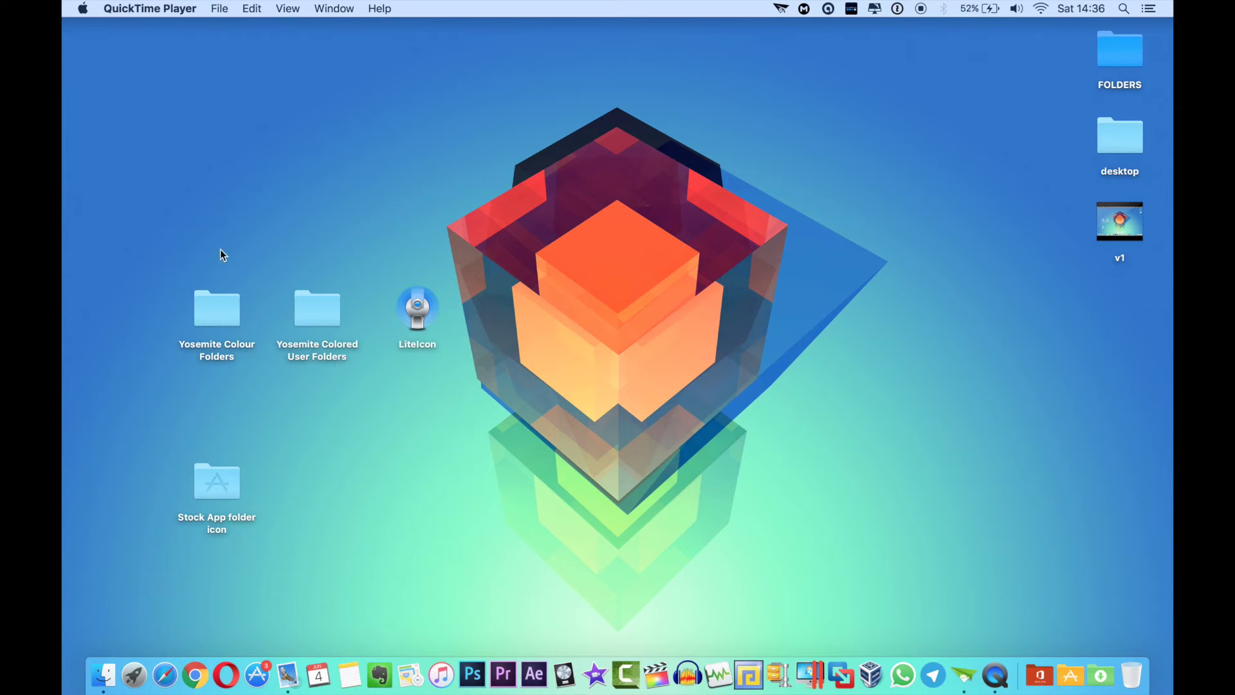
- Open the PNG folder inside the Yosemite Colour Folders folder on the desktop
drag(220, 250, 337, 370)
click(344, 402)
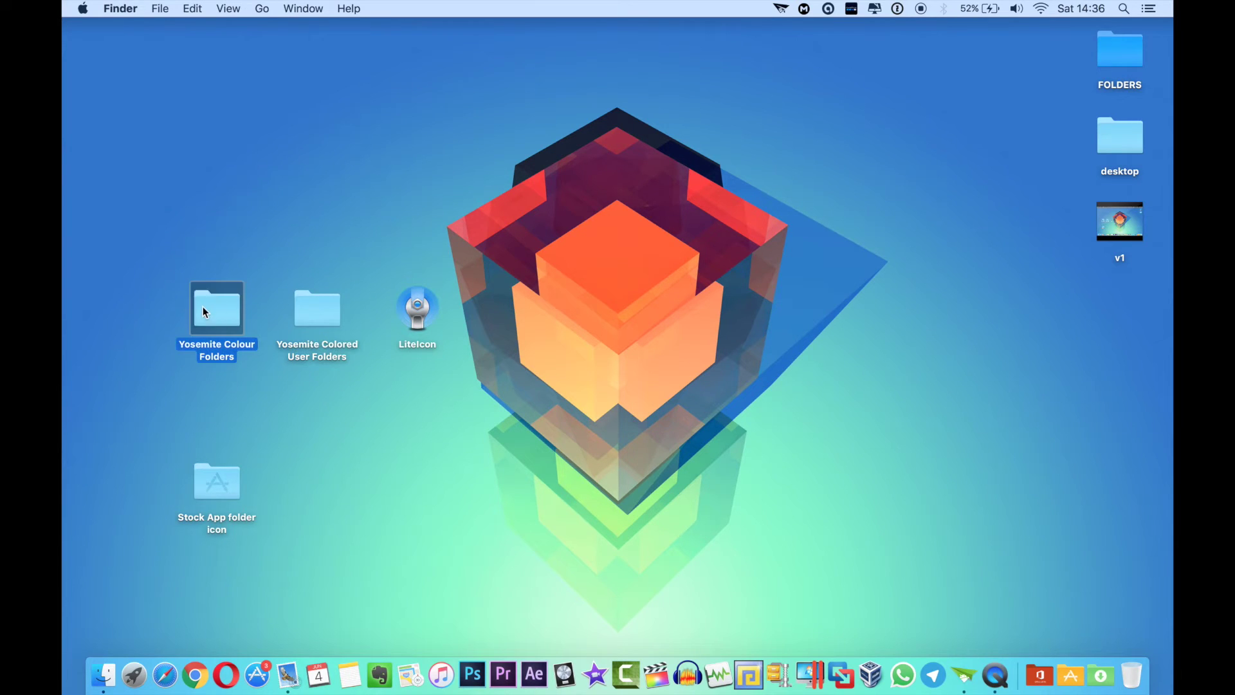
double_click(203, 306)
drag(309, 256, 332, 185)
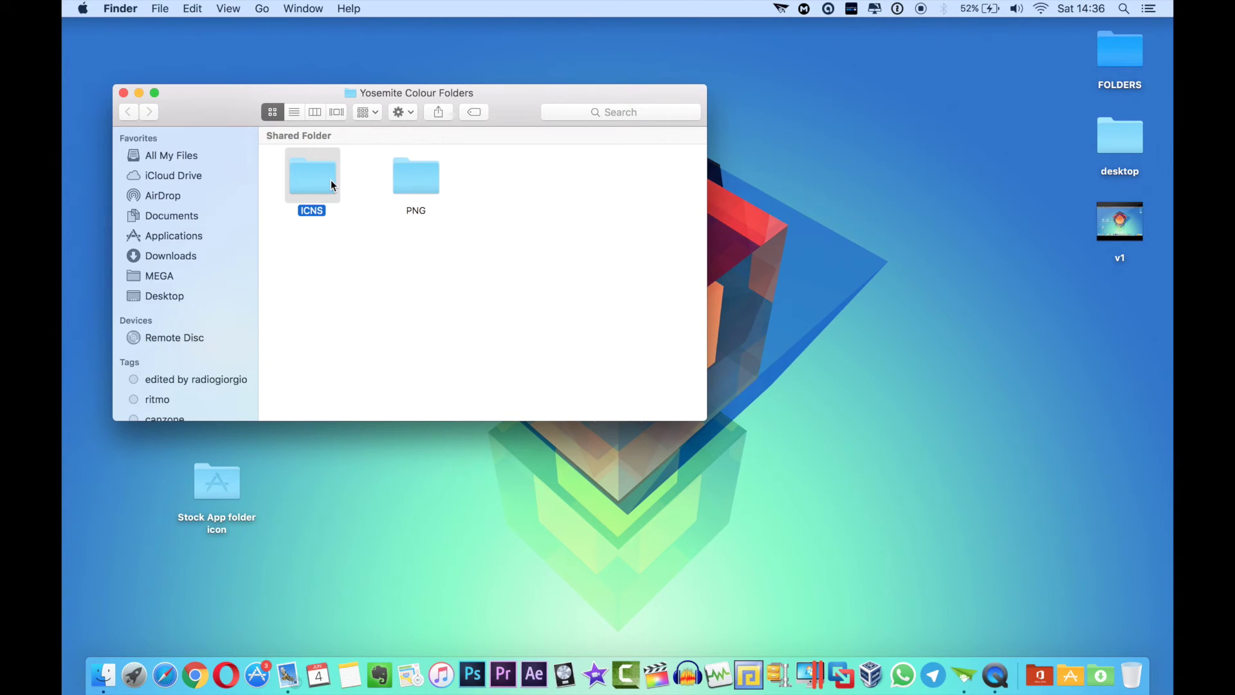
click(346, 226)
double_click(404, 182)
- Look through the coloured folder images in the PNG folder and close its window
scroll(404, 179, down, 5)
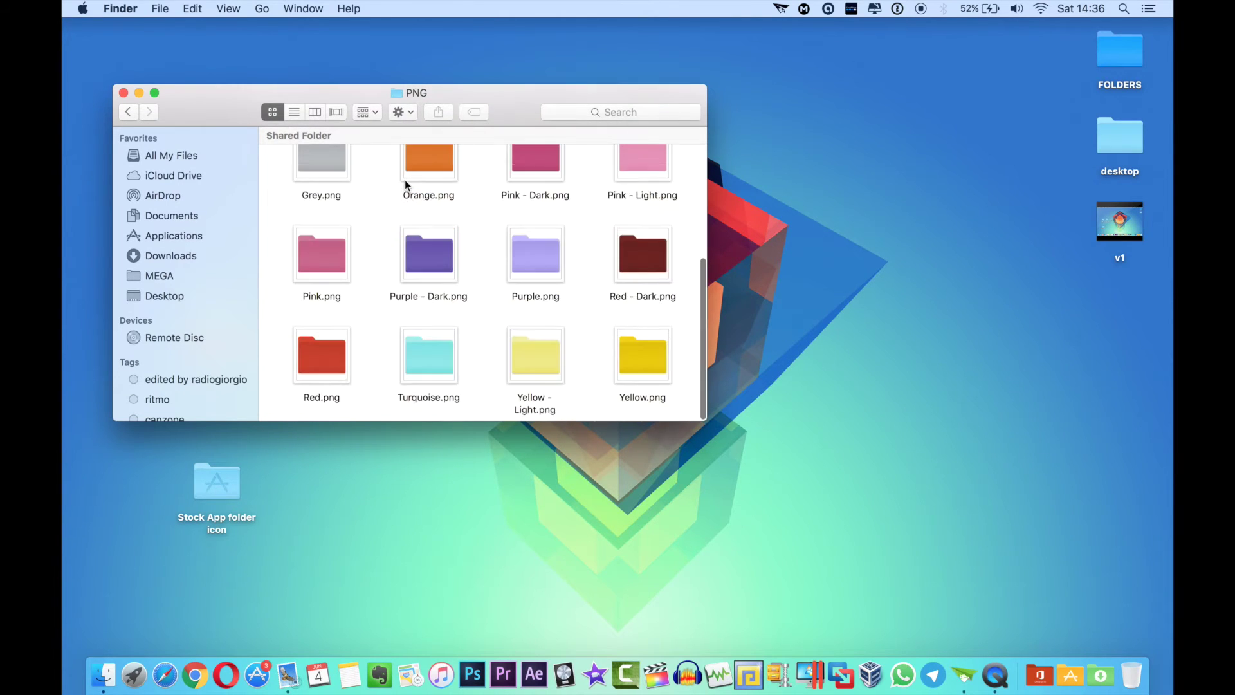
scroll(404, 179, up, 5)
scroll(404, 179, down, 5)
scroll(404, 179, up, 5)
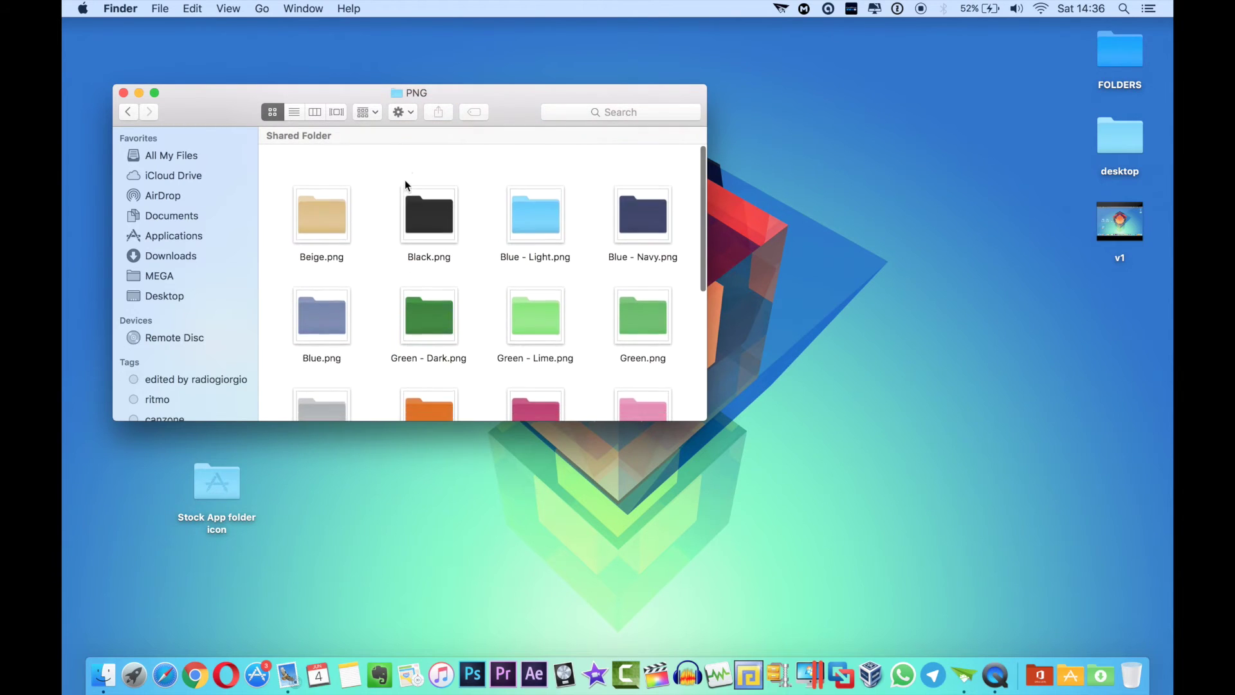
scroll(404, 179, down, 5)
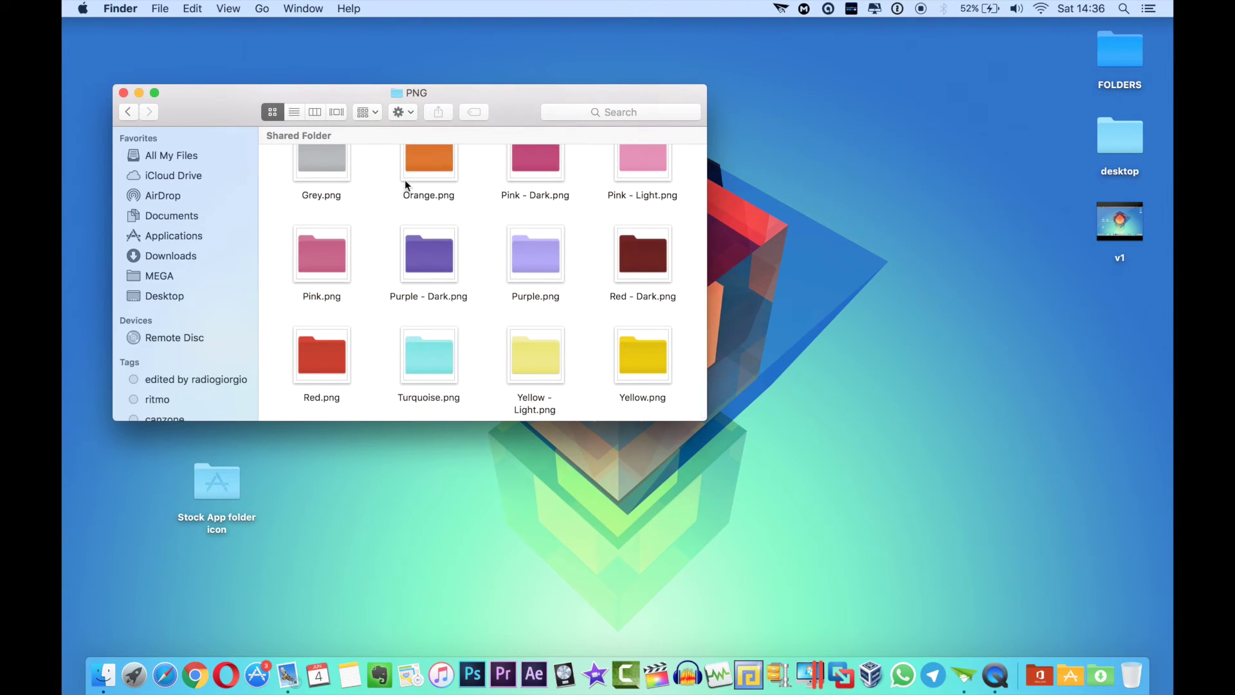
scroll(385, 212, down, 1)
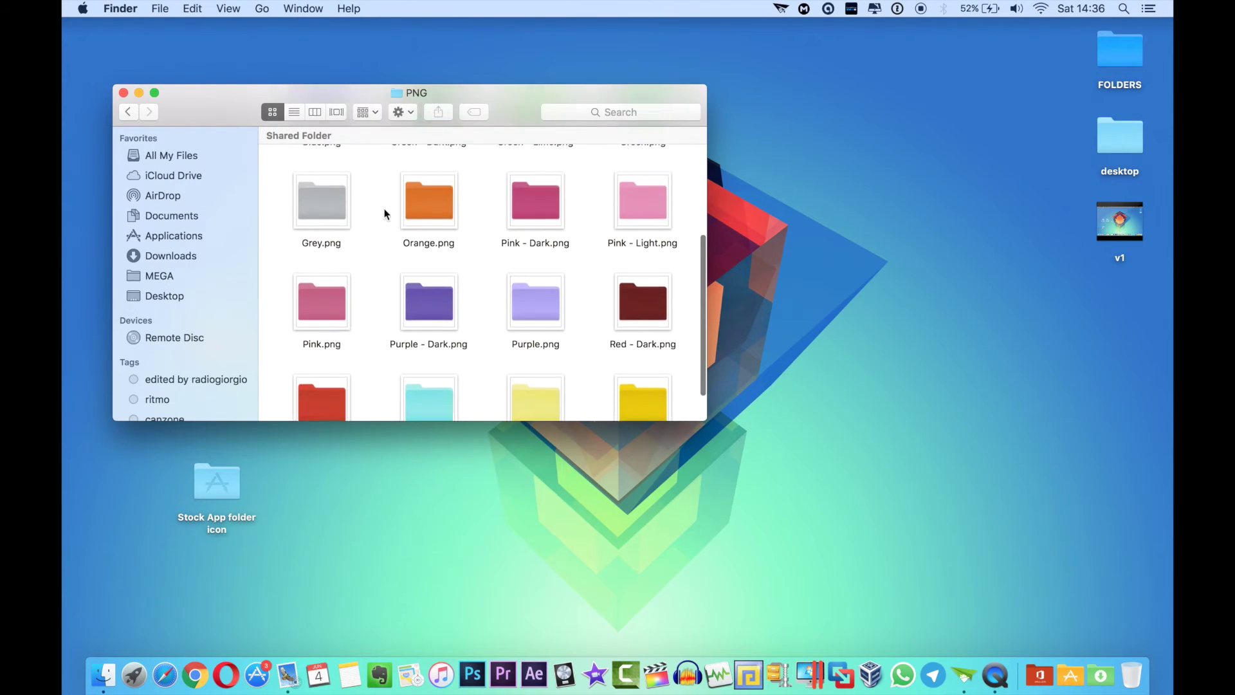
scroll(384, 210, up, 5)
scroll(384, 210, down, 5)
scroll(384, 208, up, 5)
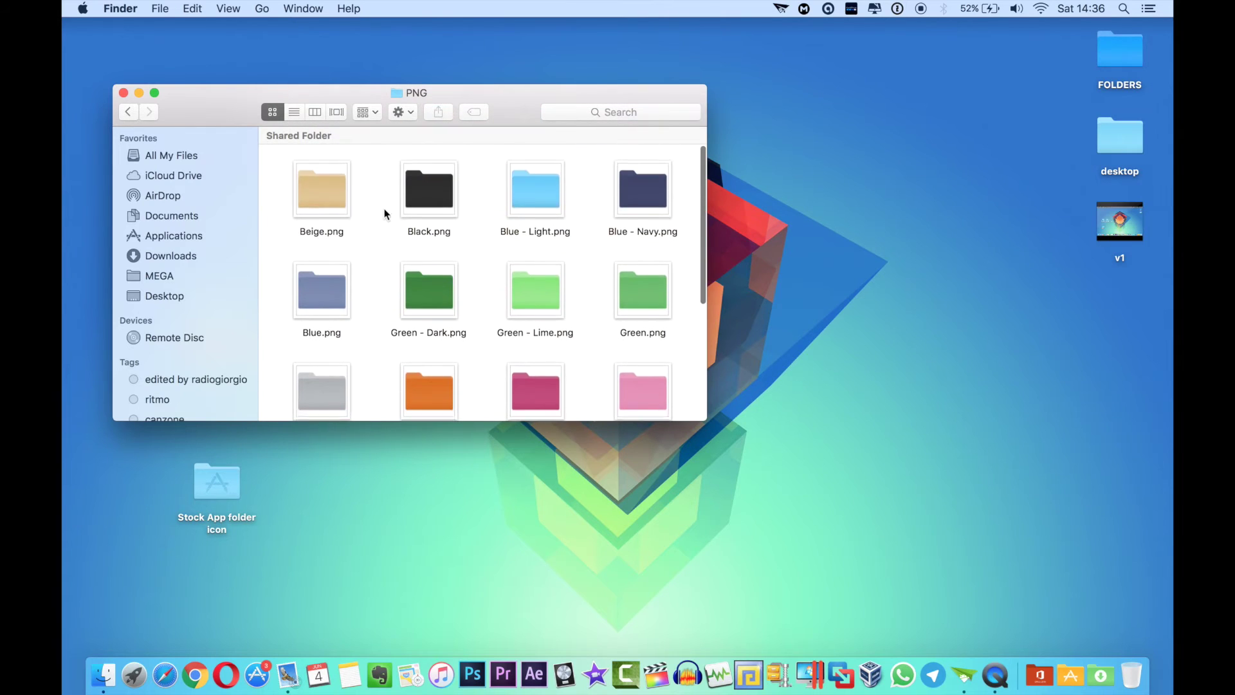
click(123, 93)
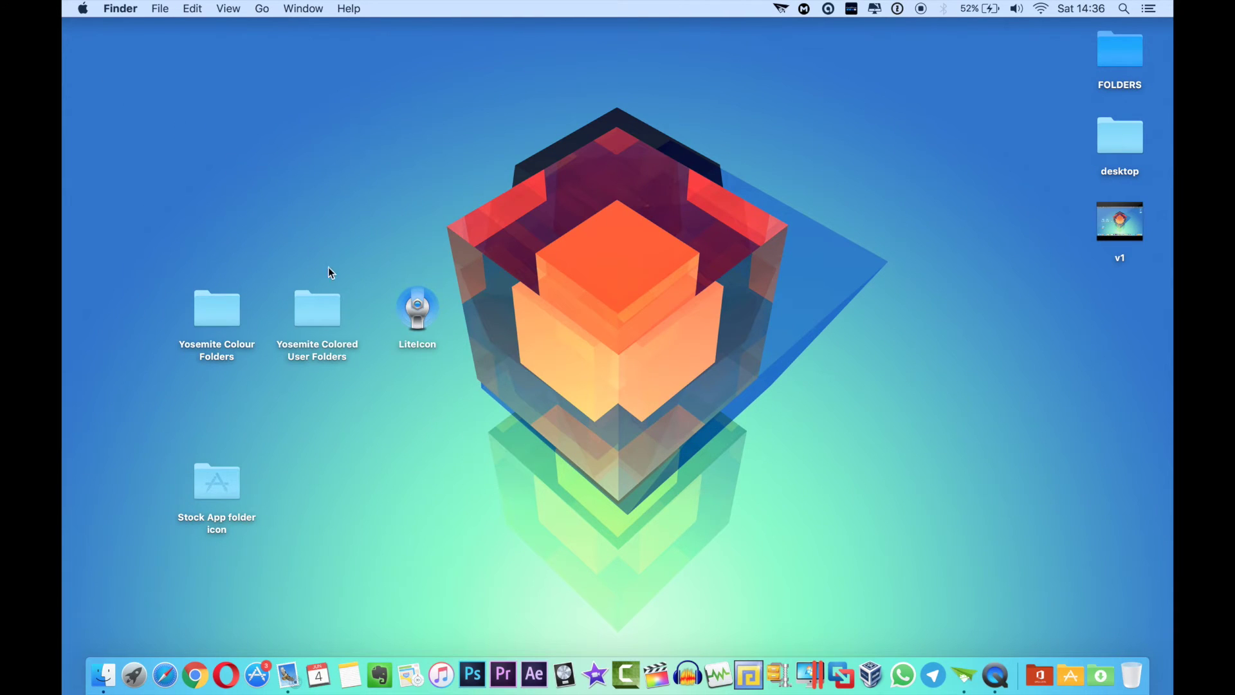
- Open Main Colors inside the Yosemite Colored User Folders folder and look through its icon images
double_click(325, 300)
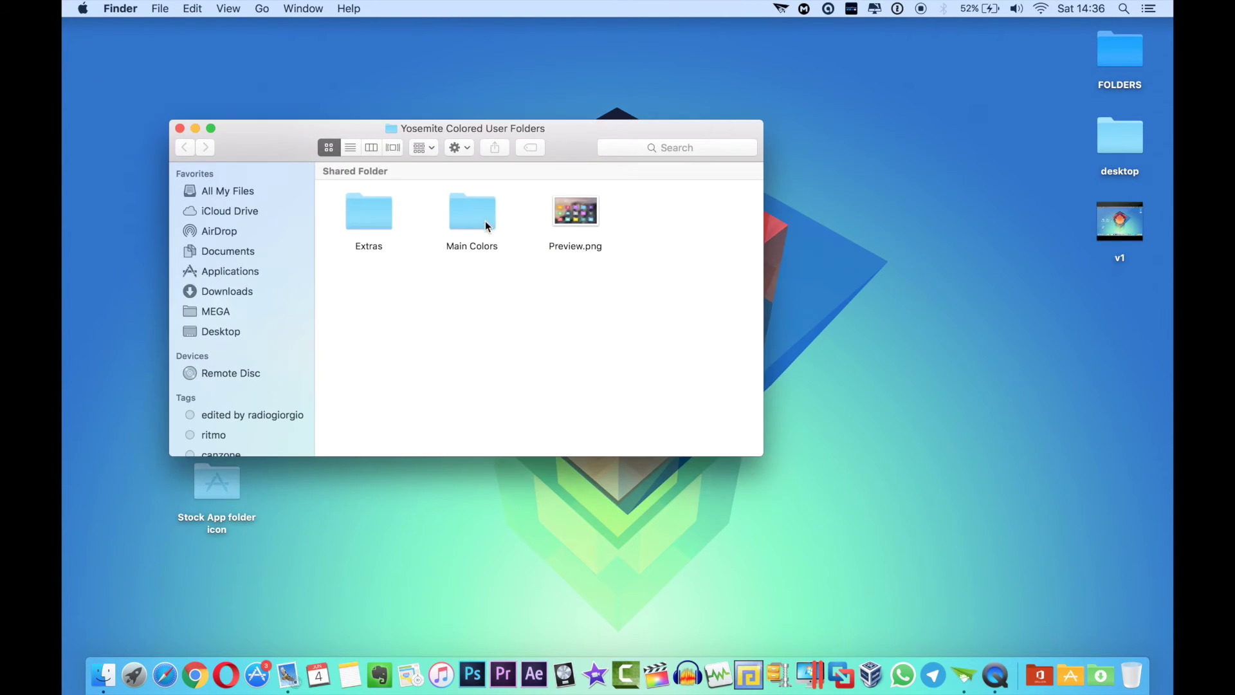
double_click(484, 221)
scroll(477, 223, down, 10)
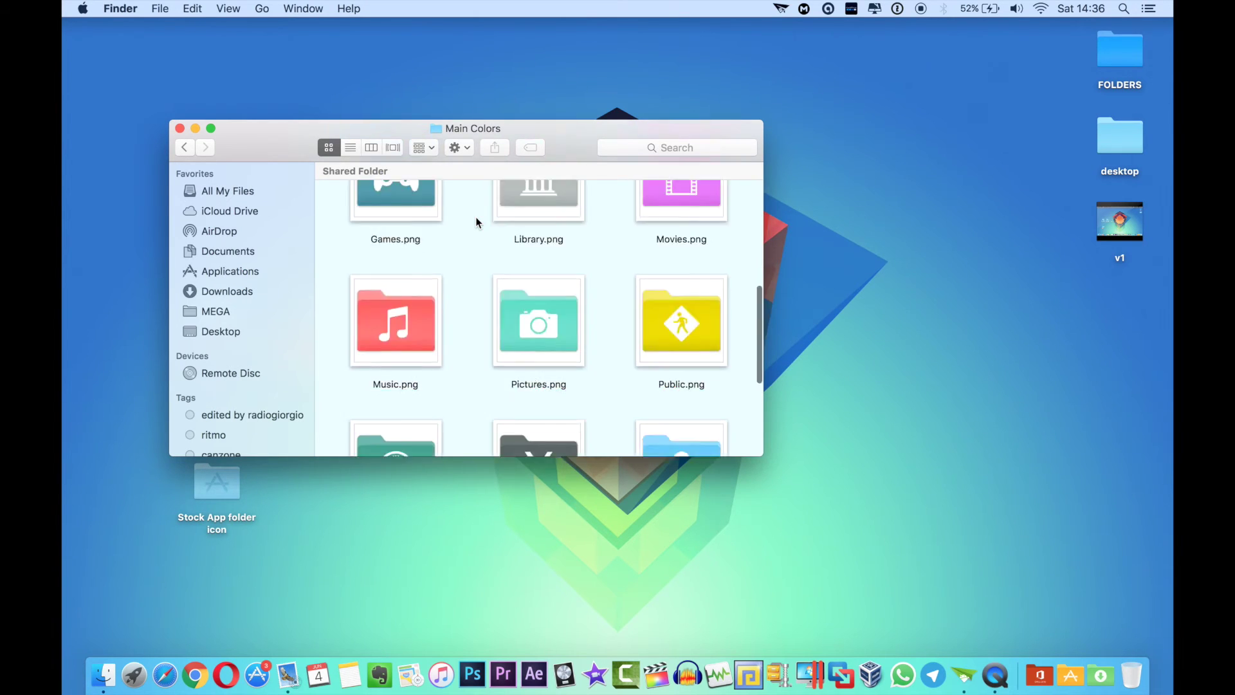
scroll(476, 223, up, 10)
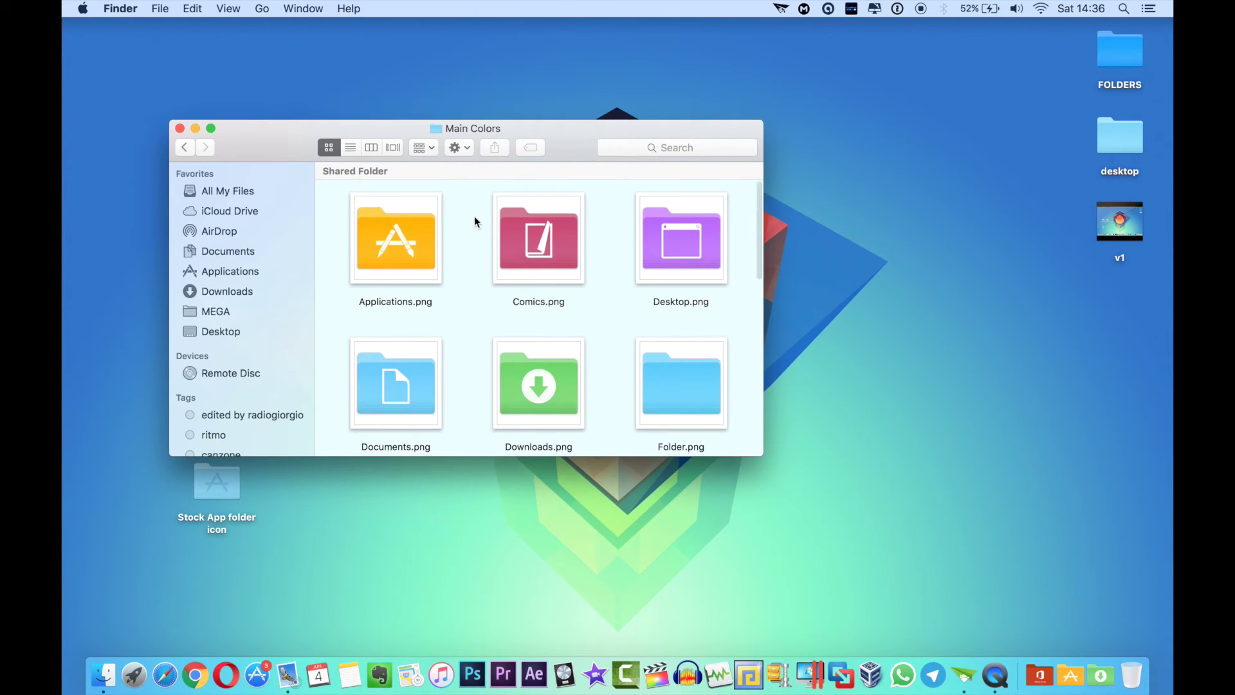
- View Applications.png at full size in Preview and close the image
double_click(434, 225)
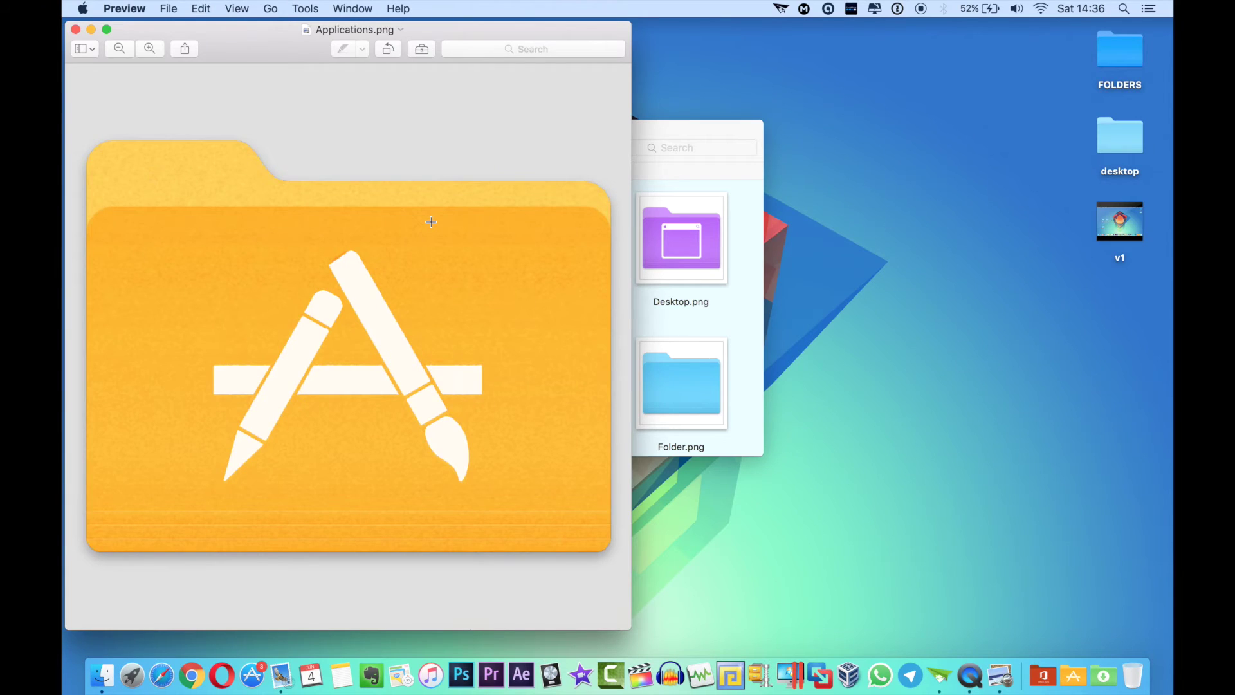
key(super+w)
click(590, 277)
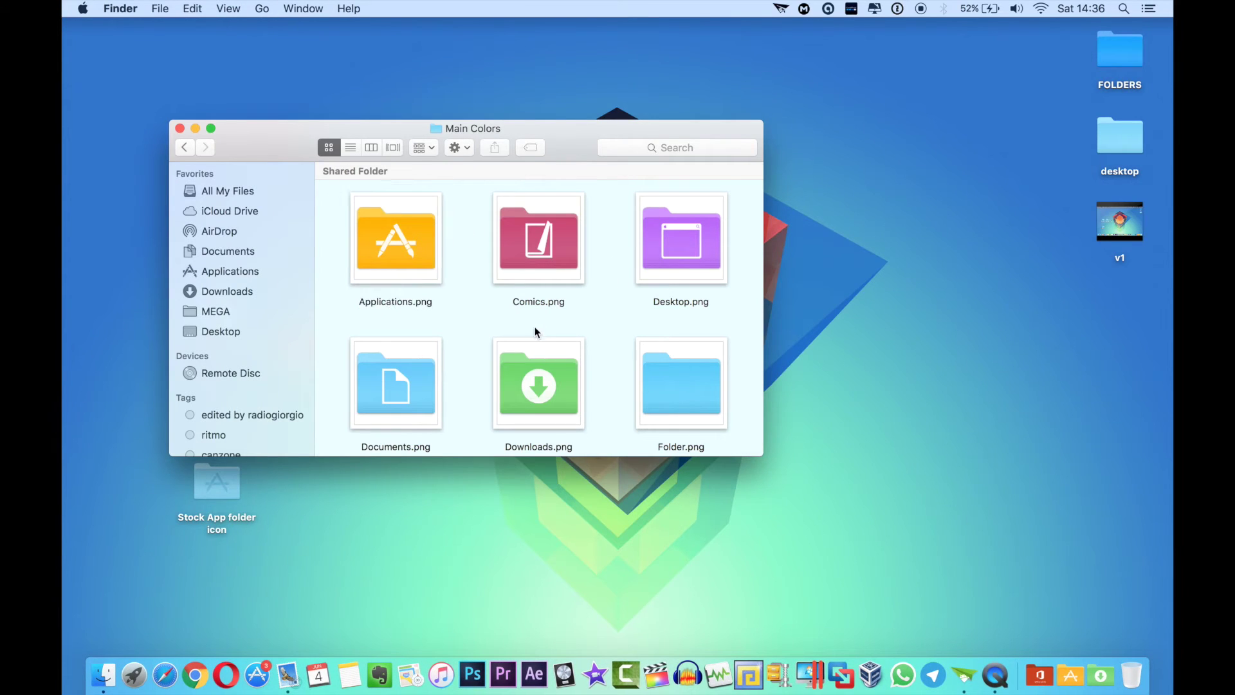
- Look through the remaining Main Colors icons and return to the Yosemite Colored User Folders folder
scroll(524, 328, down, 3)
click(395, 315)
click(461, 335)
scroll(461, 336, down, 5)
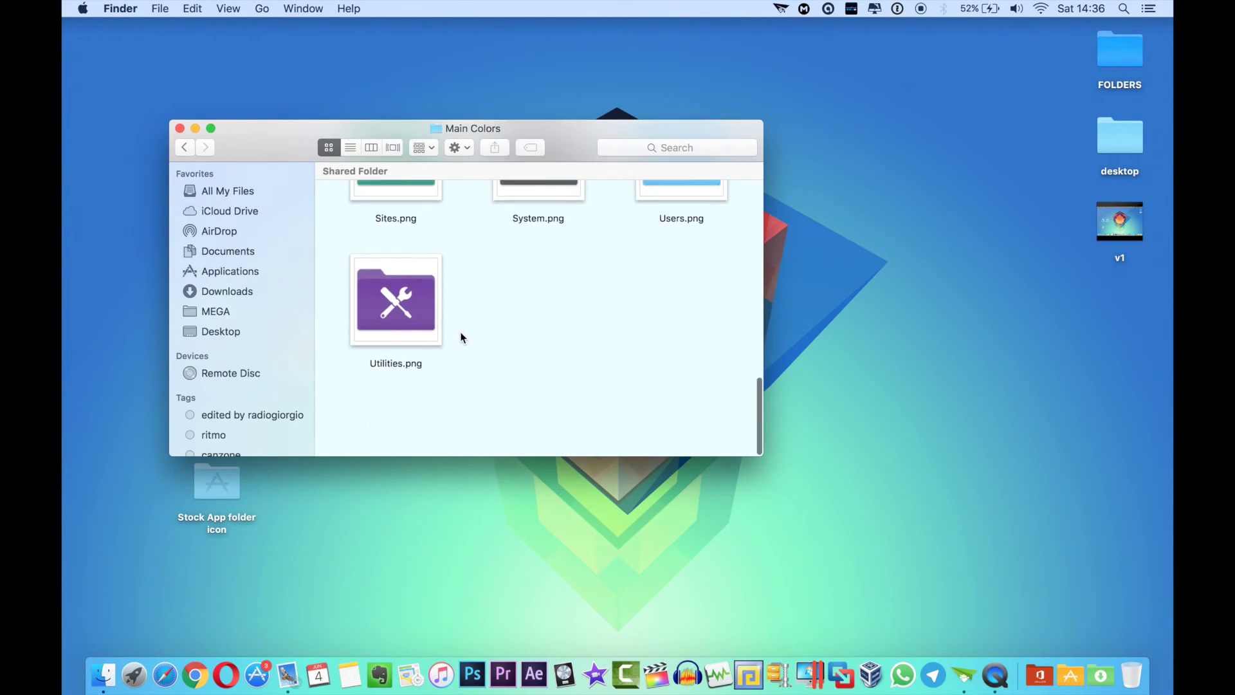
click(192, 154)
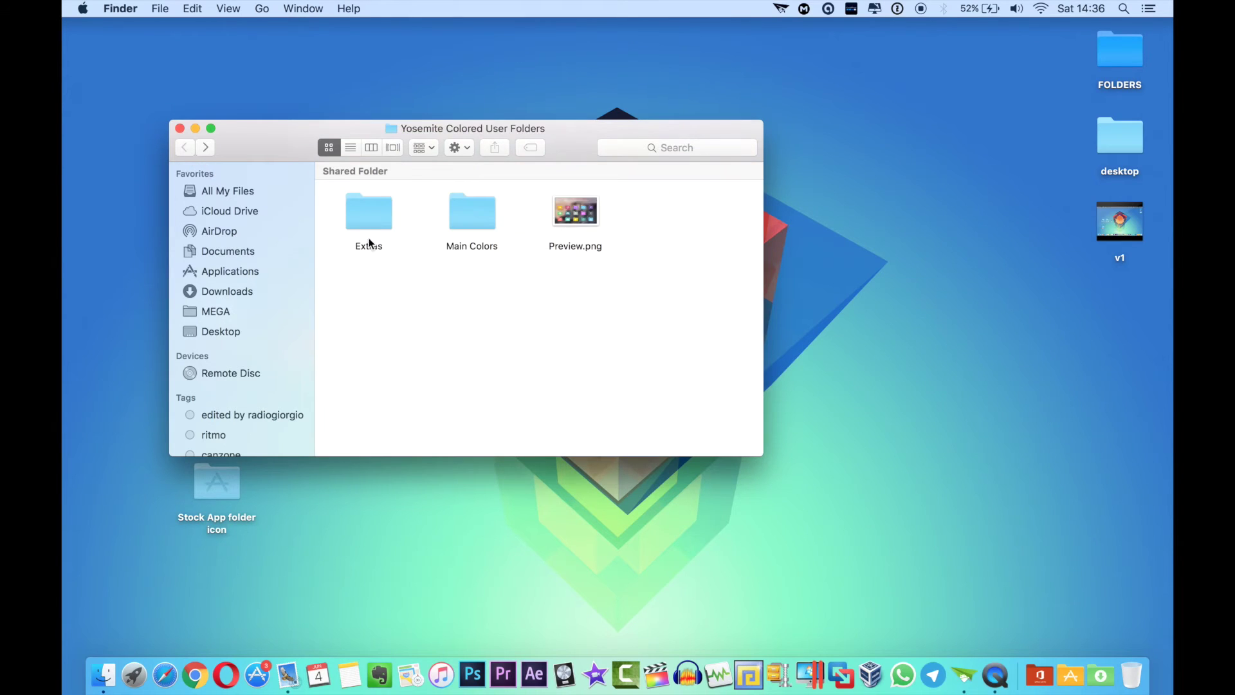
- Open the Extras folder and look through its additional icon images
double_click(365, 210)
scroll(624, 329, up, 10)
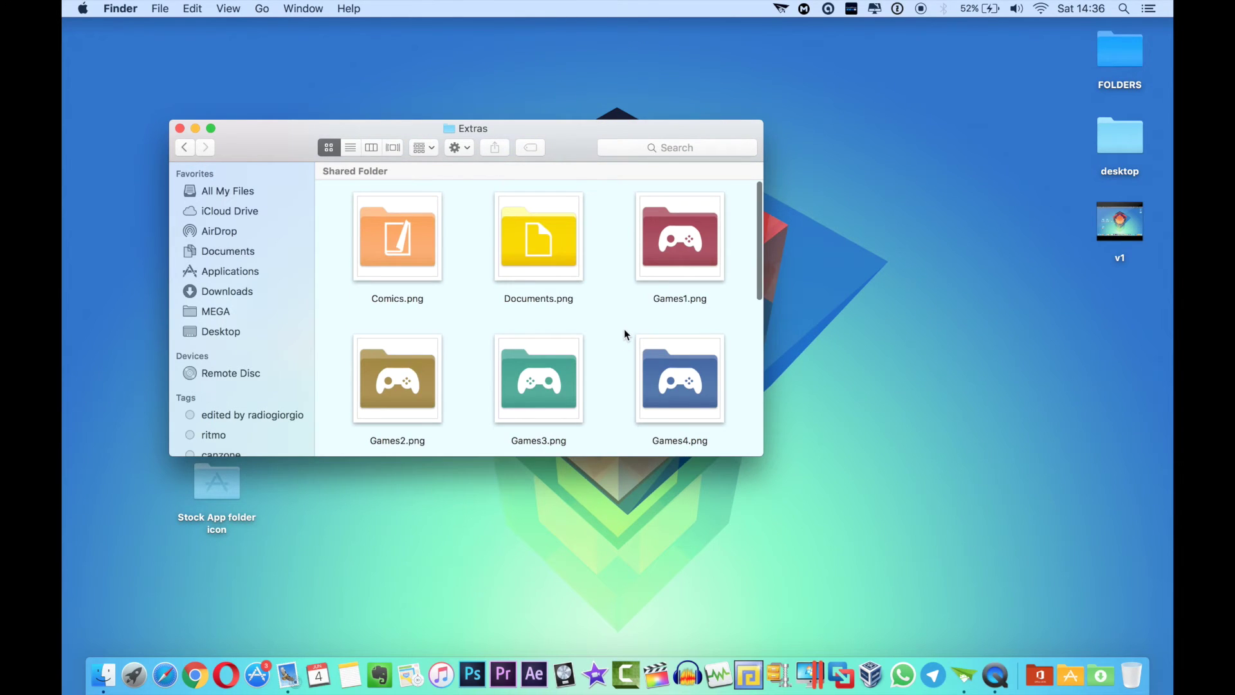
drag(624, 329, 626, 244)
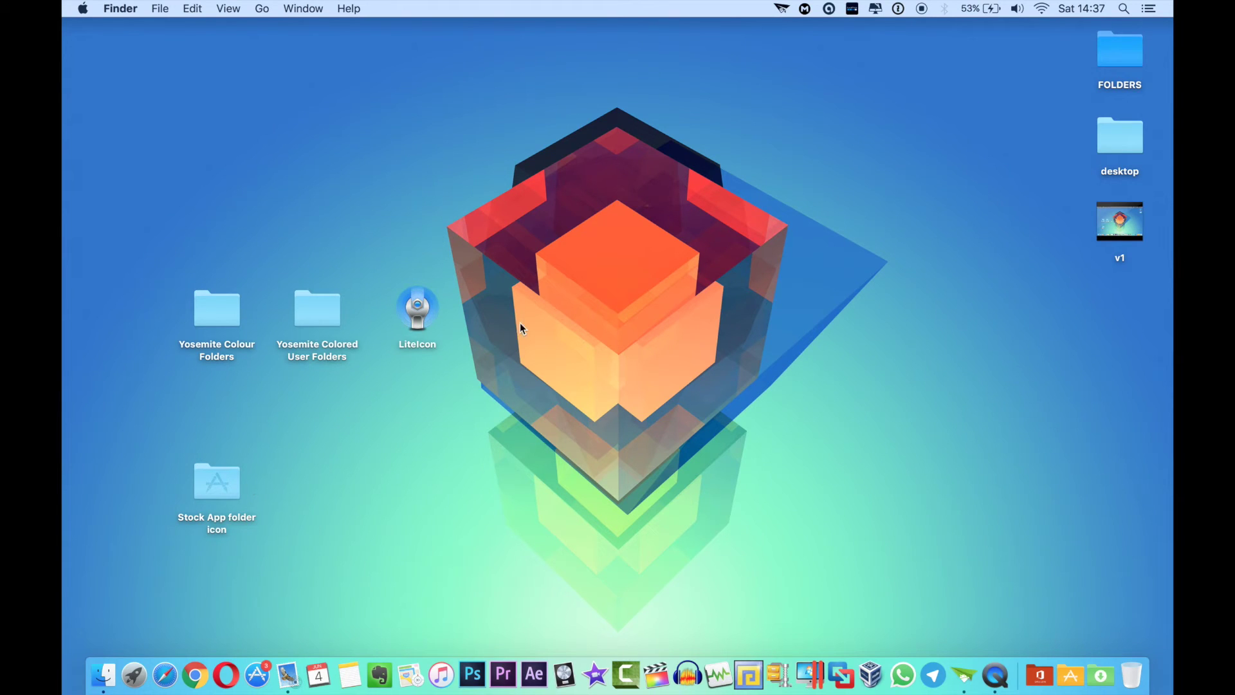
- Move the desktop folder to the middle of the desktop and open the PNG folder inside Yosemite Colour Folders
drag(1111, 138, 506, 225)
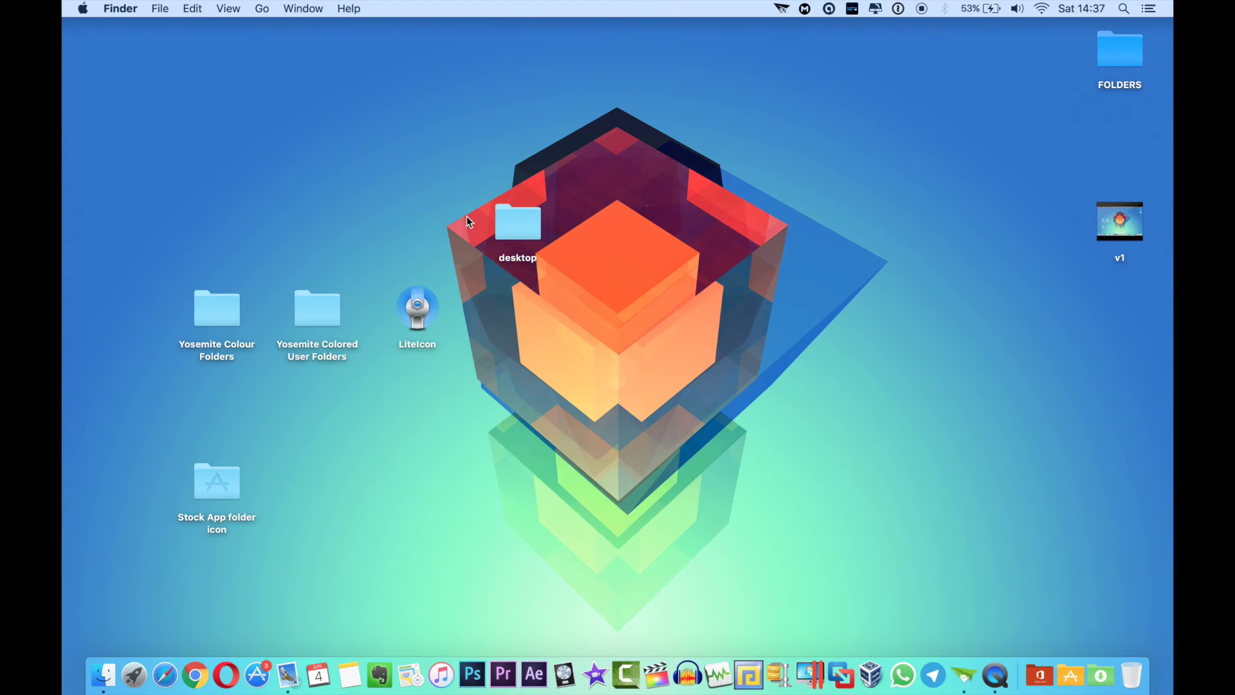
double_click(238, 318)
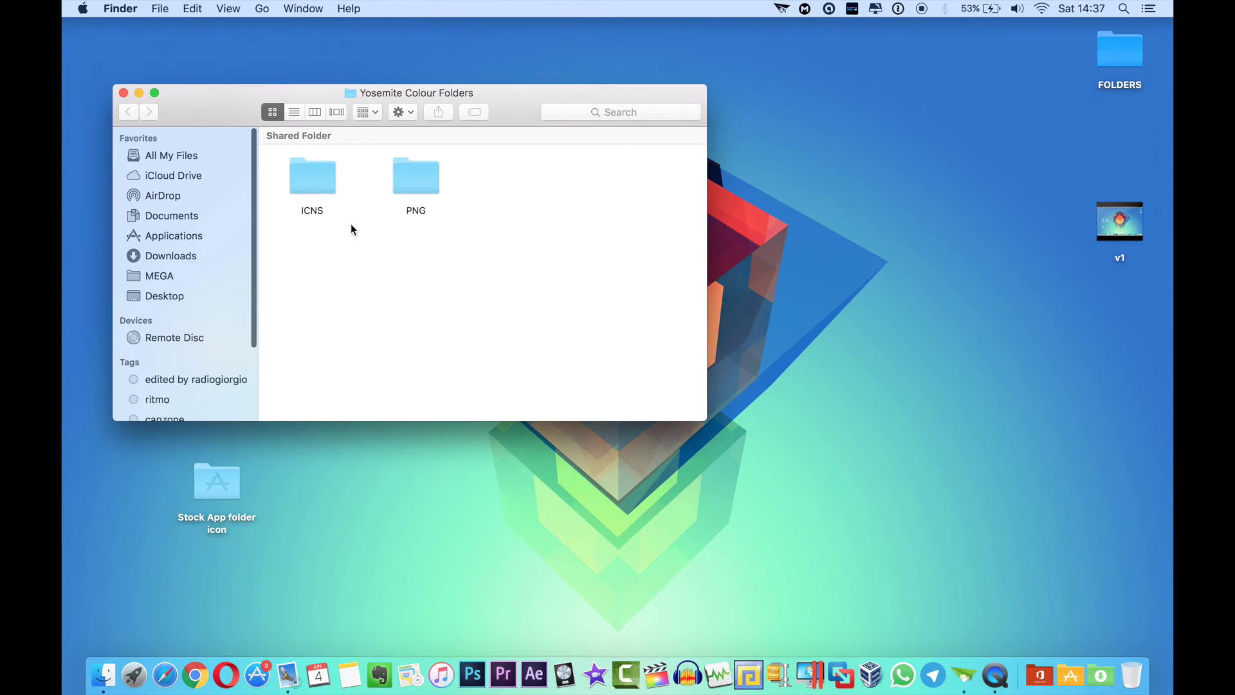
double_click(404, 180)
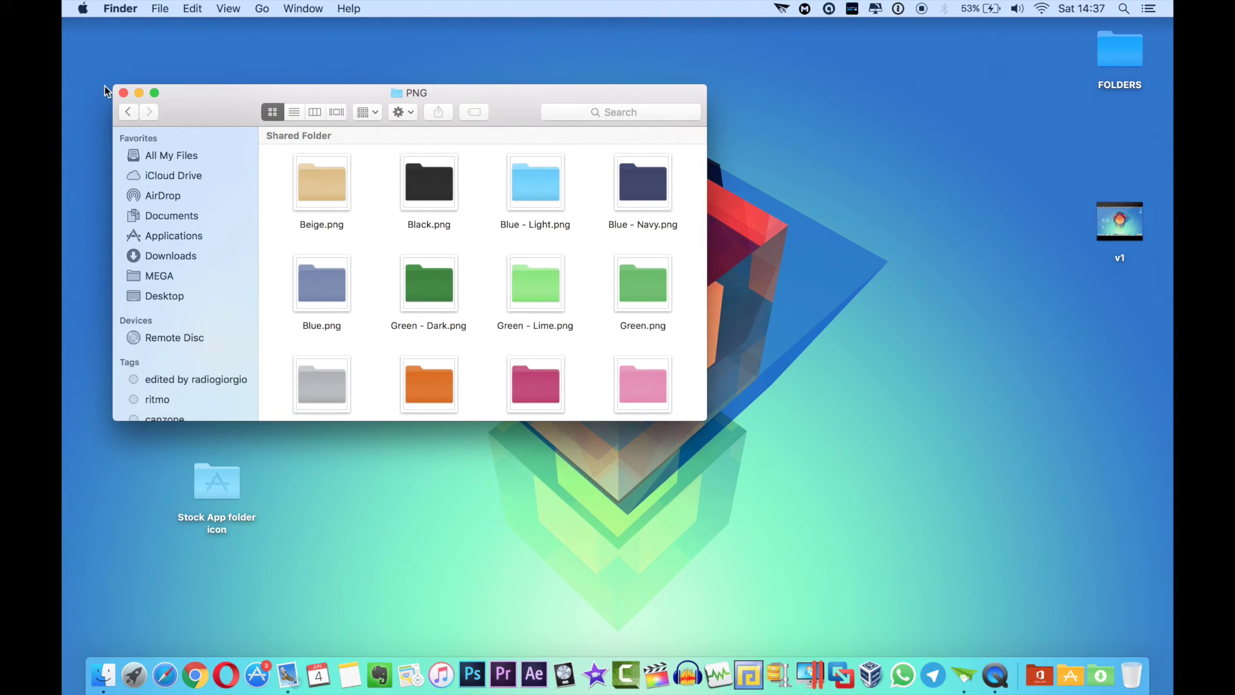
scroll(435, 302, down, 2)
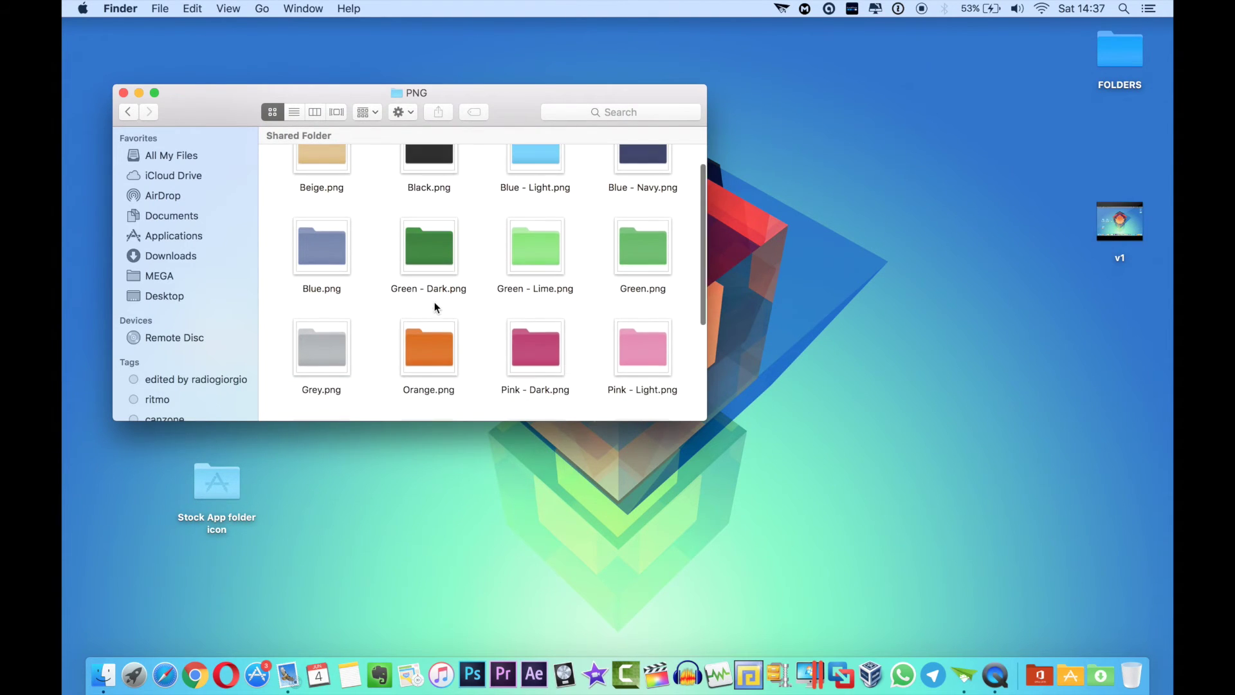
- Copy the image of Green.png from Preview, and put the image and PNG folder windows away
double_click(639, 234)
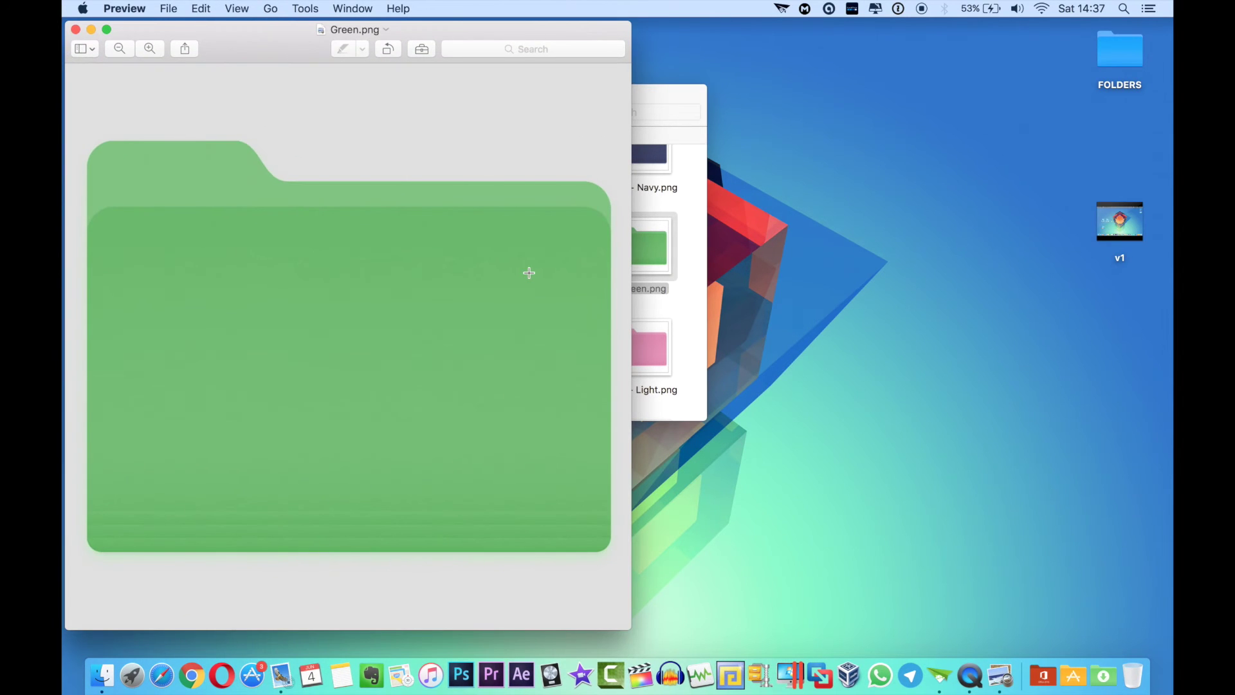
click(202, 7)
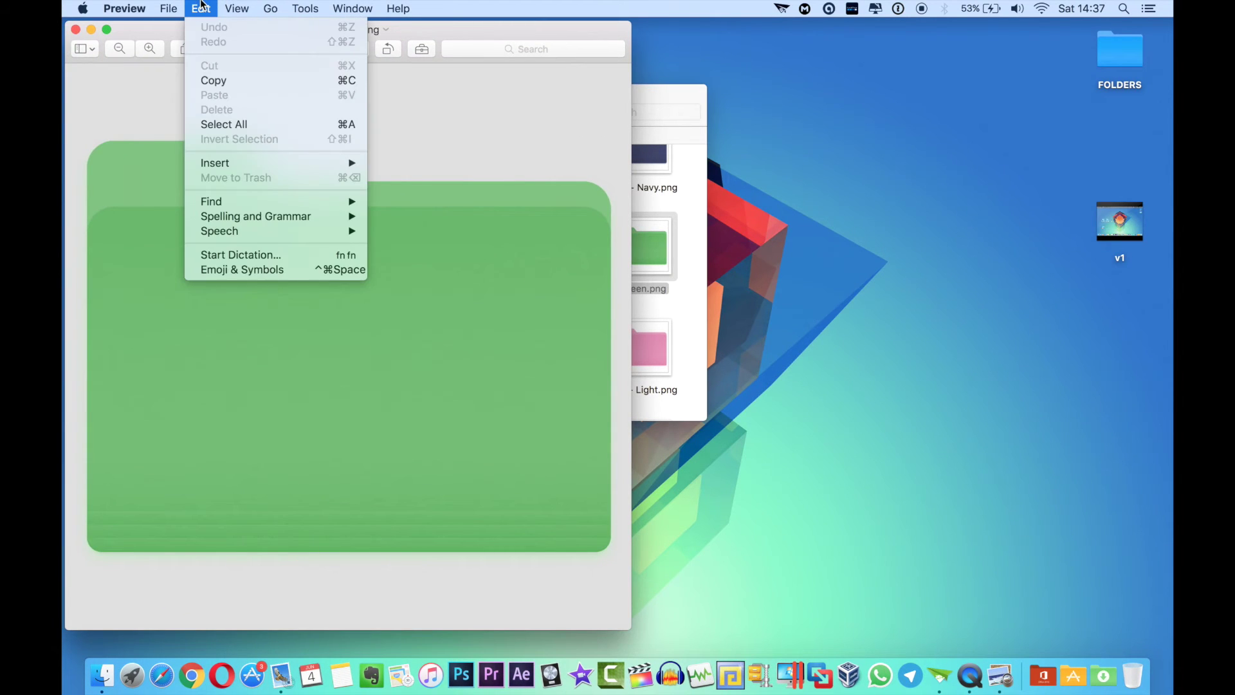
click(217, 81)
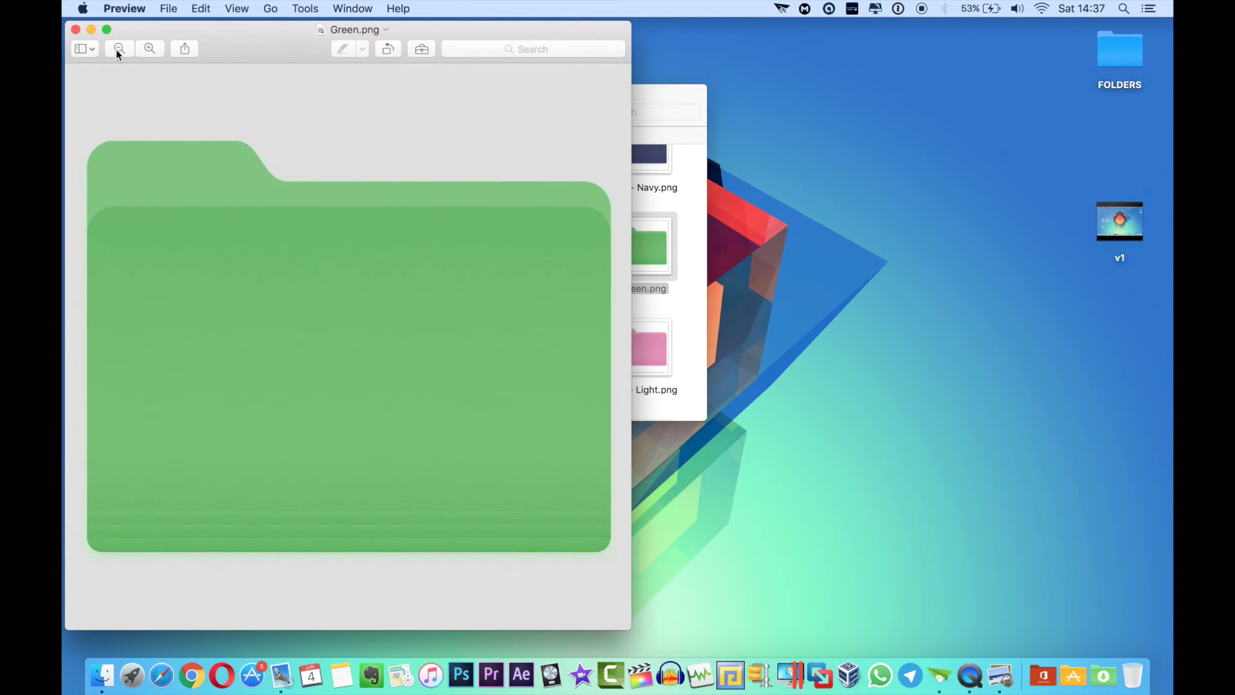
click(75, 30)
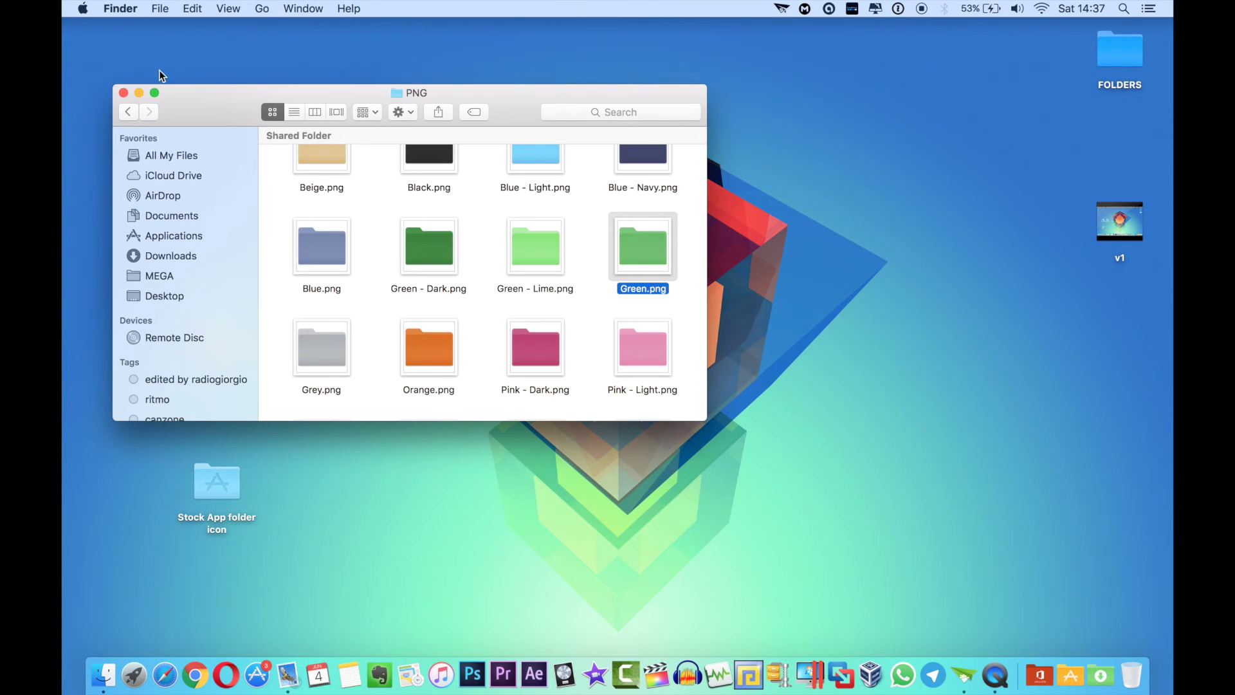
click(139, 93)
- Paste the copied green image as the desktop folder's icon in its Info window and move the folder above LiteIcon
click(518, 222)
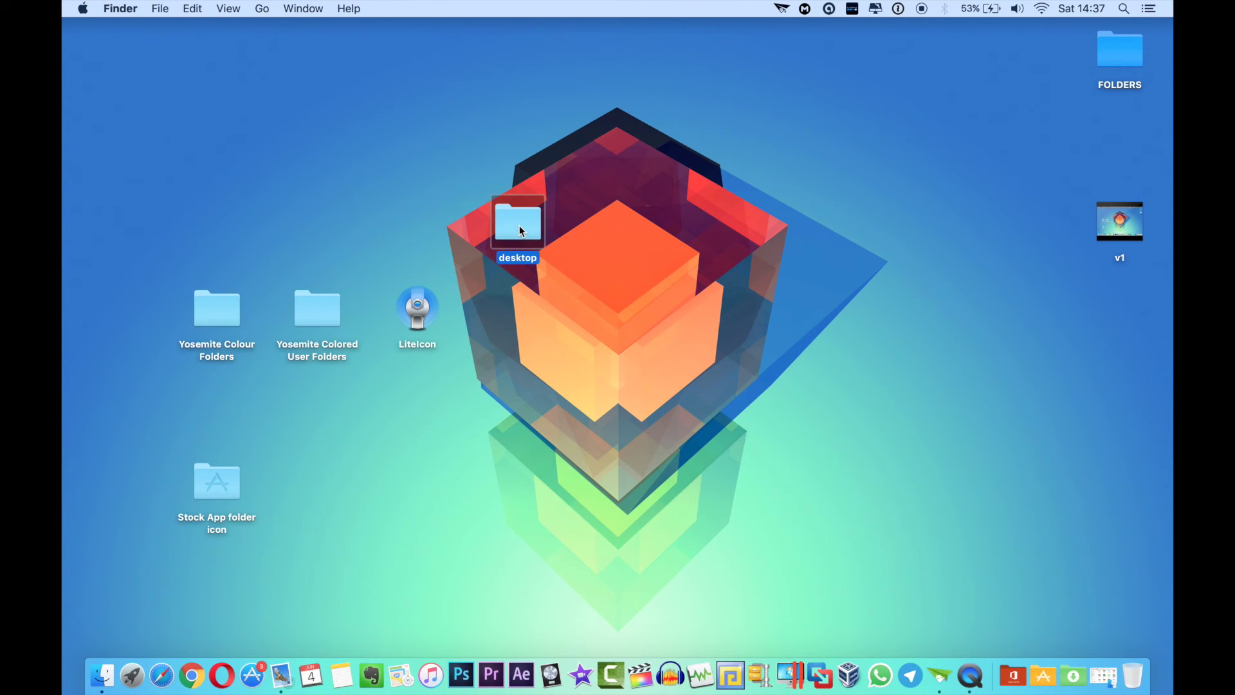
key(super+i)
drag(172, 44, 176, 42)
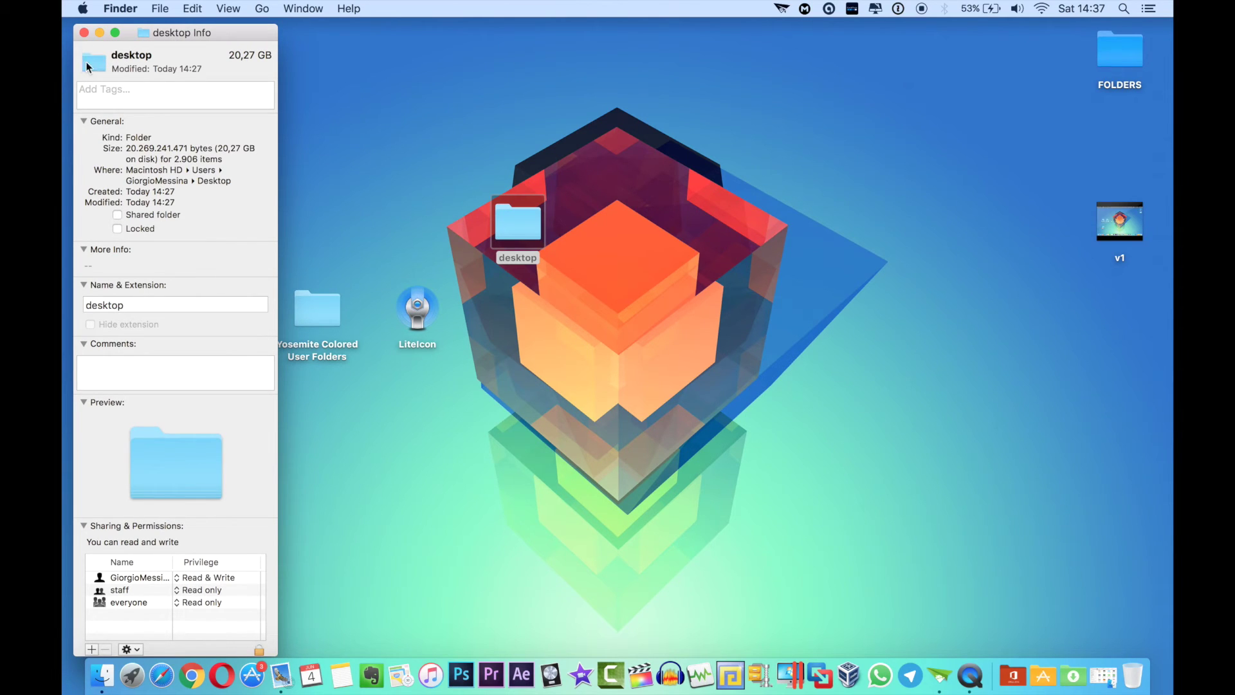
click(98, 66)
key(super+v)
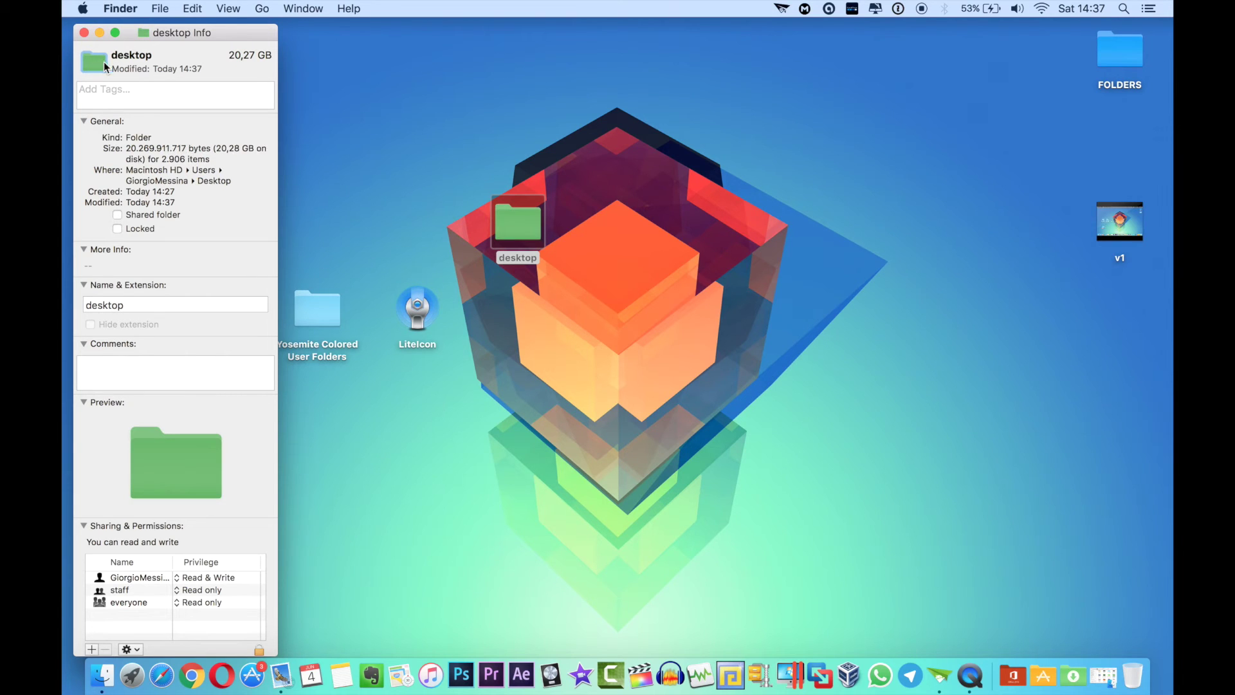
click(311, 126)
click(84, 32)
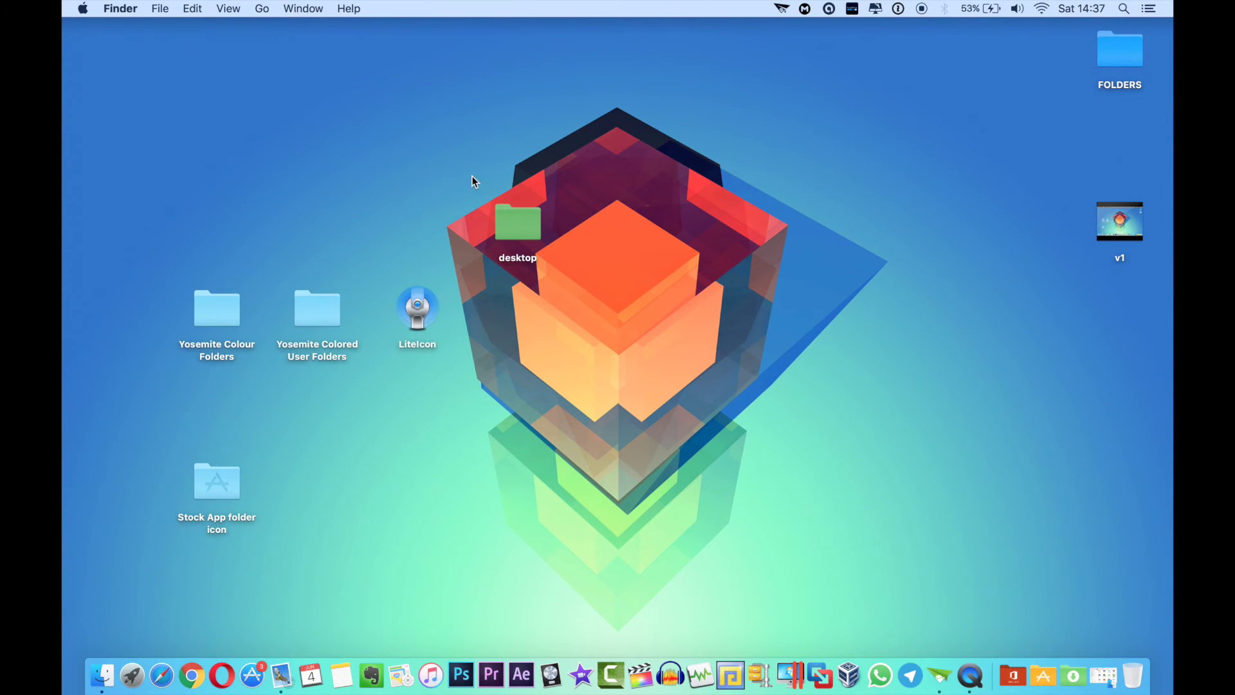
drag(524, 228, 423, 138)
click(467, 138)
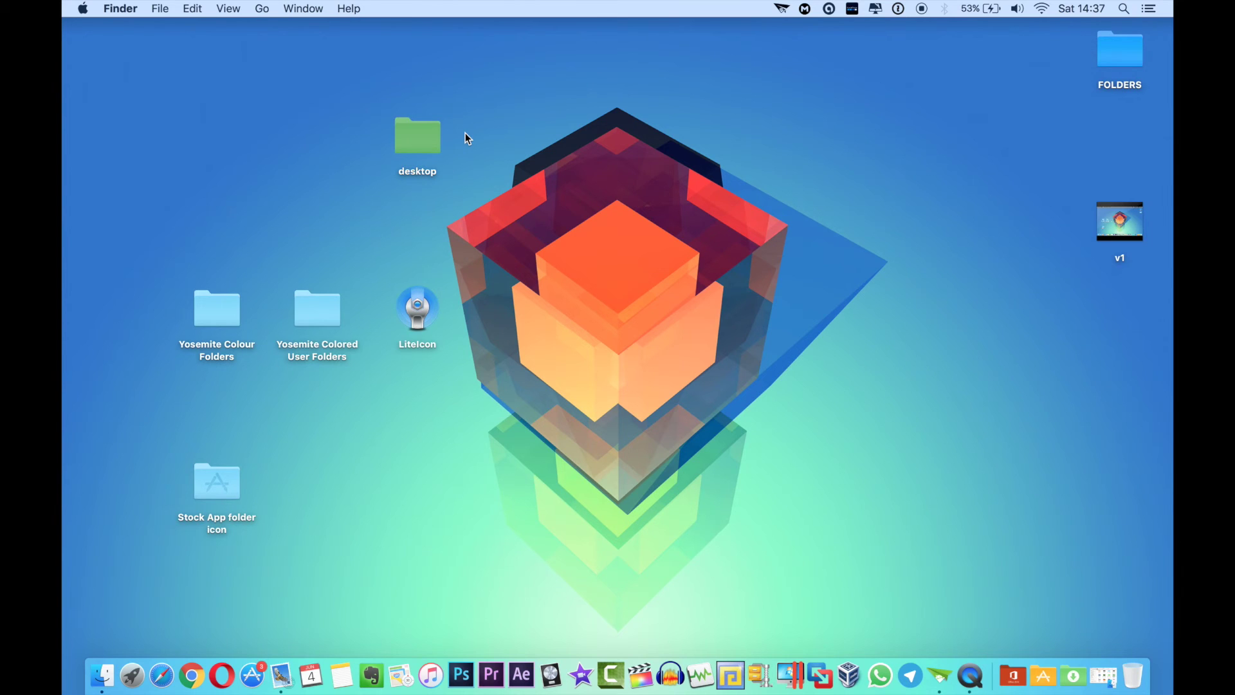
- Browse from Computer into Macintosh HD, look through the Applications folder down to the Utilities folder, and close the window
click(261, 8)
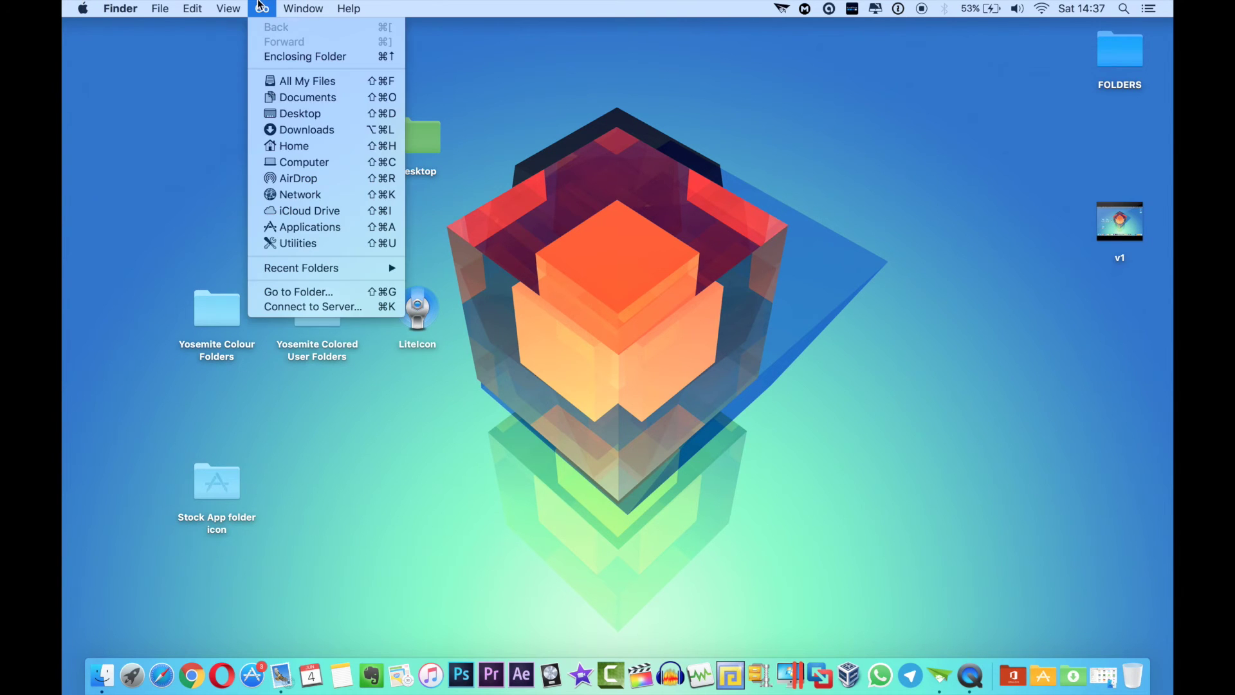
click(320, 162)
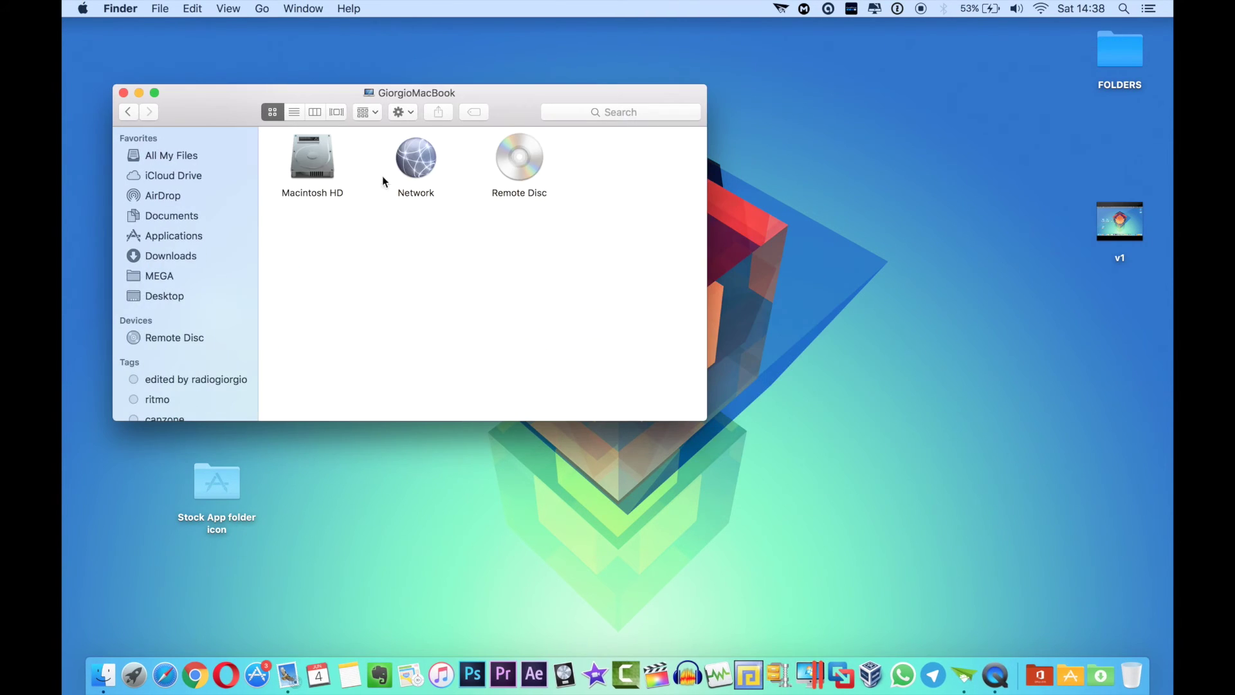
double_click(329, 154)
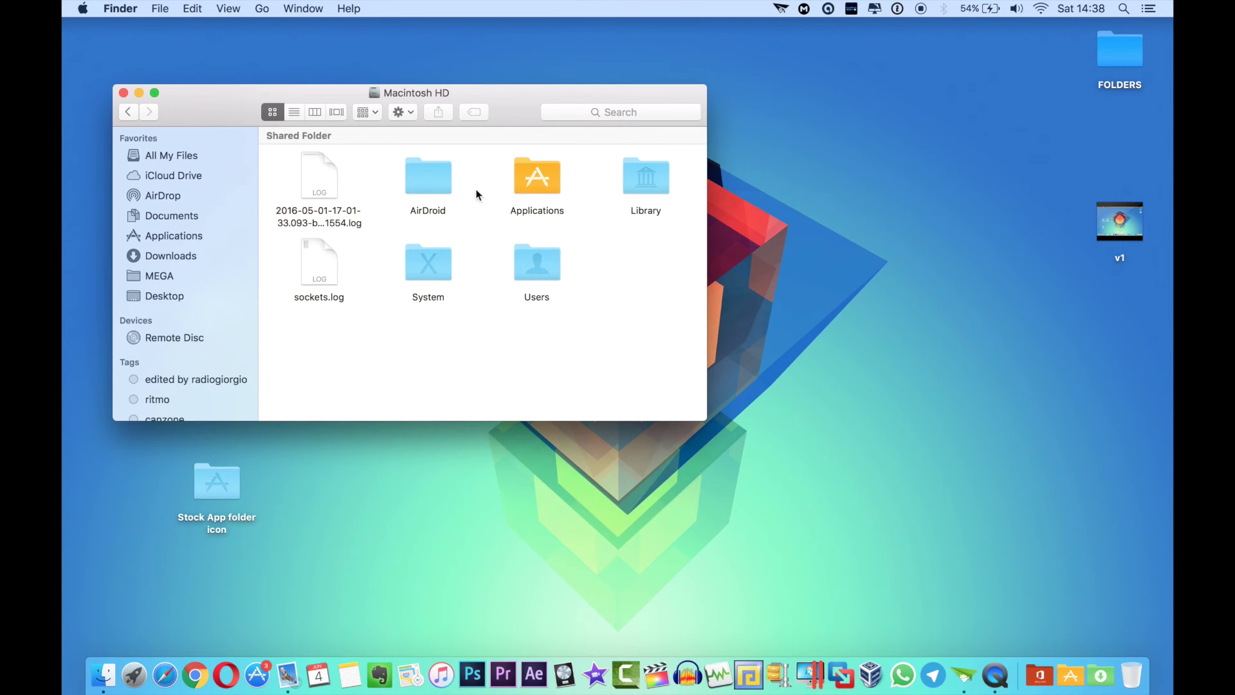
double_click(544, 180)
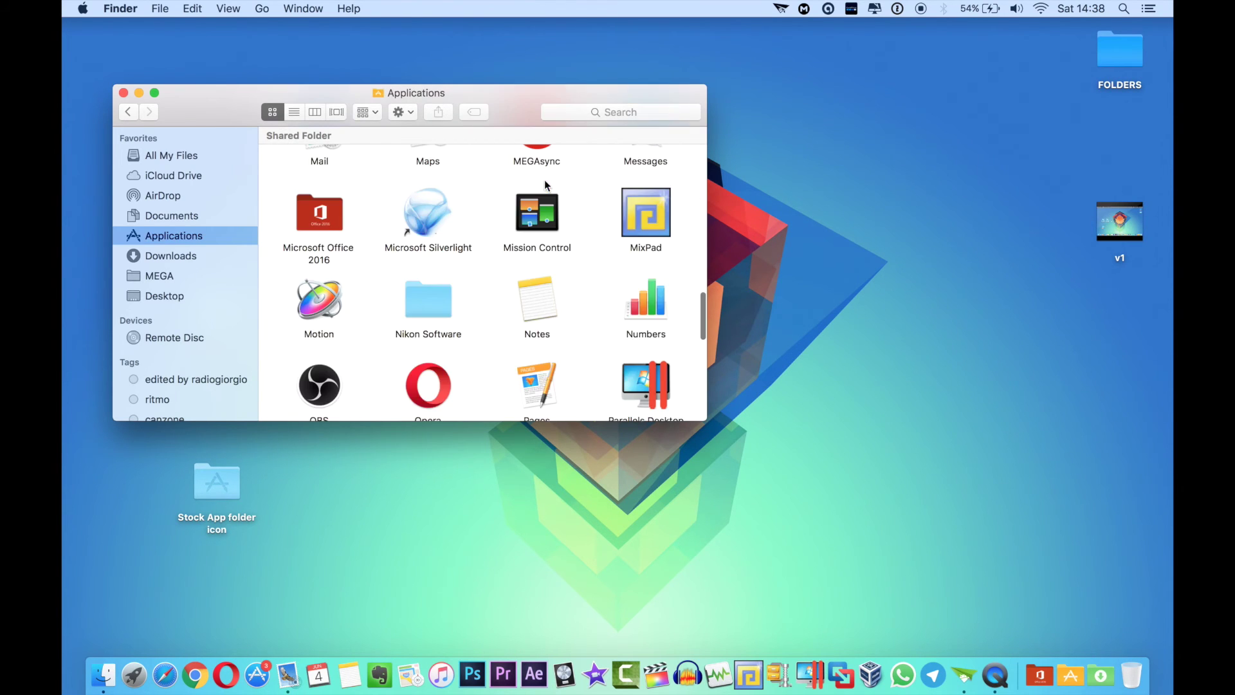
scroll(323, 229, down, 10)
scroll(323, 229, up, 15)
scroll(323, 229, down, 15)
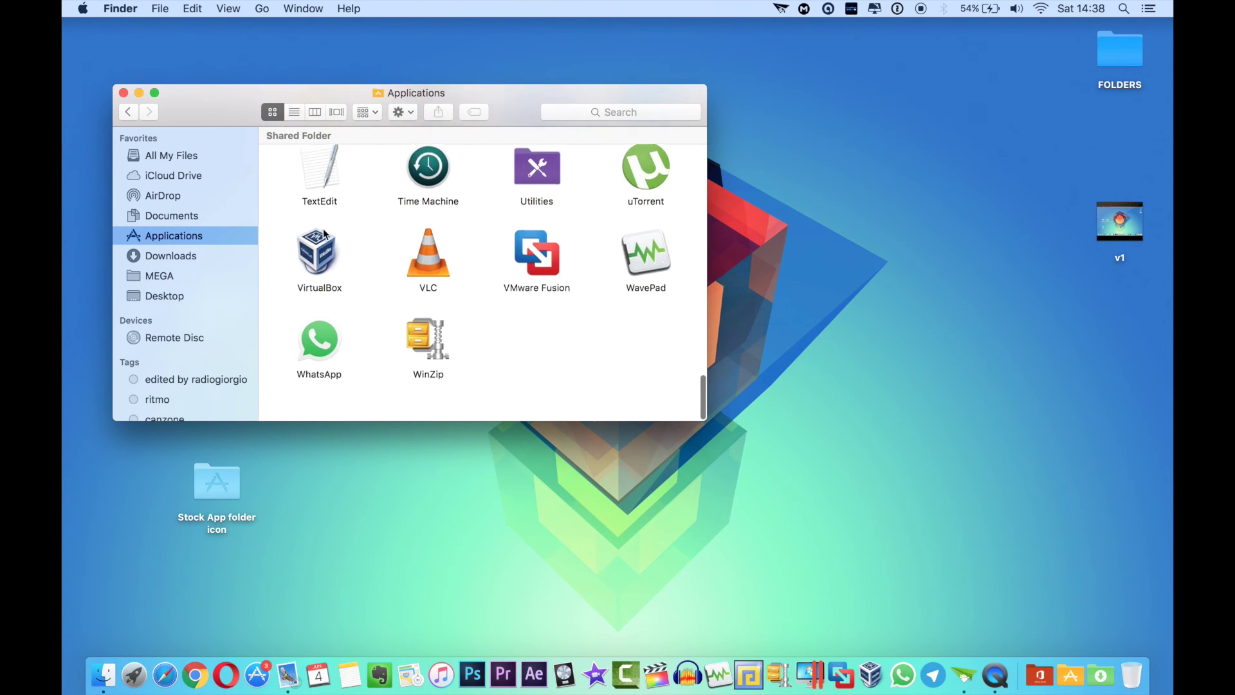
drag(207, 108, 385, 107)
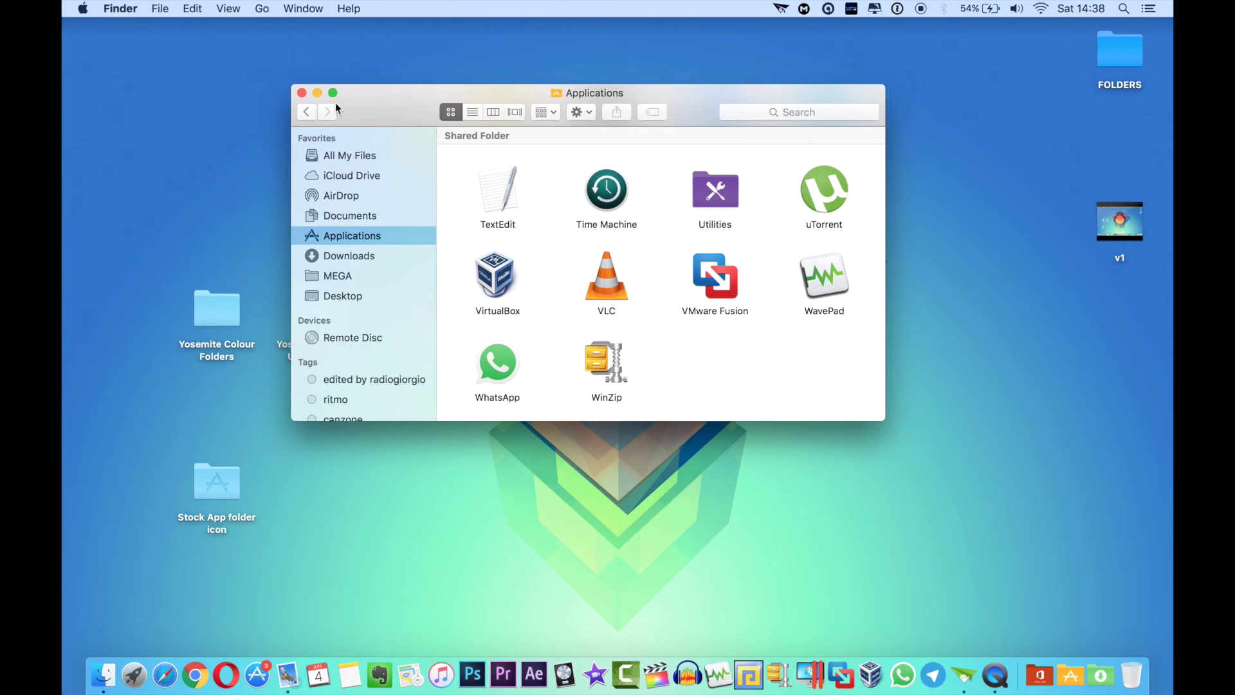
click(302, 94)
- Launch LiteIcon from the desktop and look through its system folder icons
click(403, 273)
drag(404, 274, 432, 362)
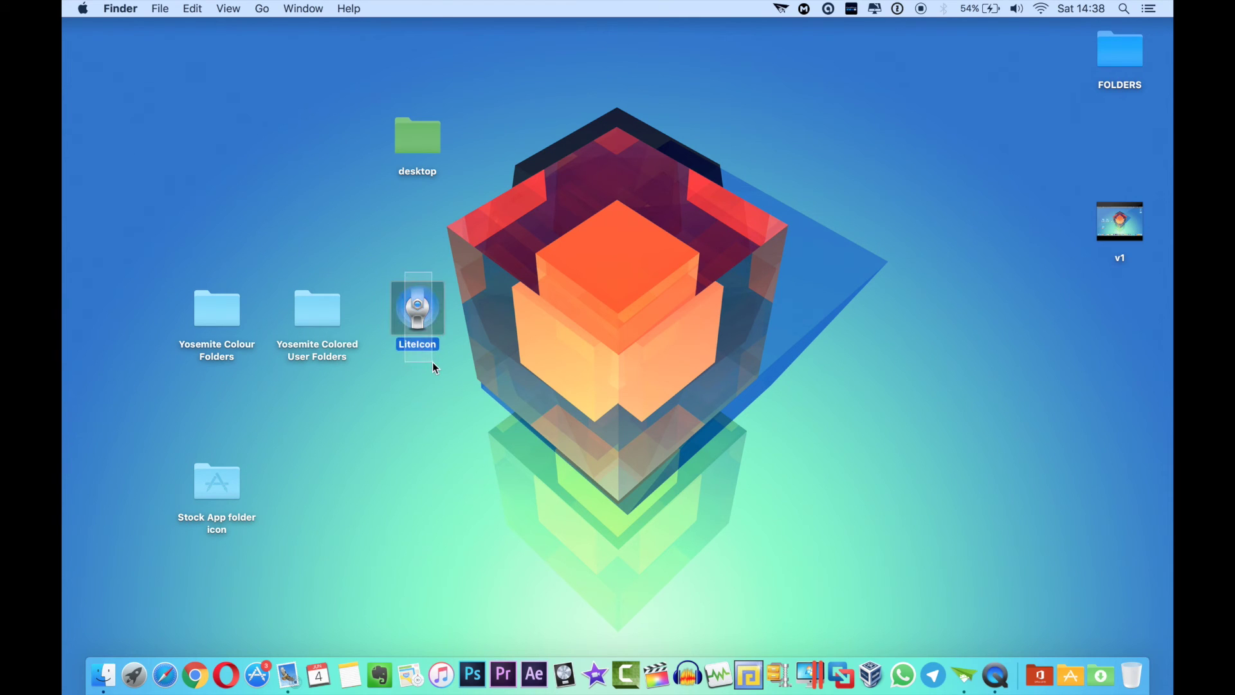
click(431, 349)
double_click(416, 314)
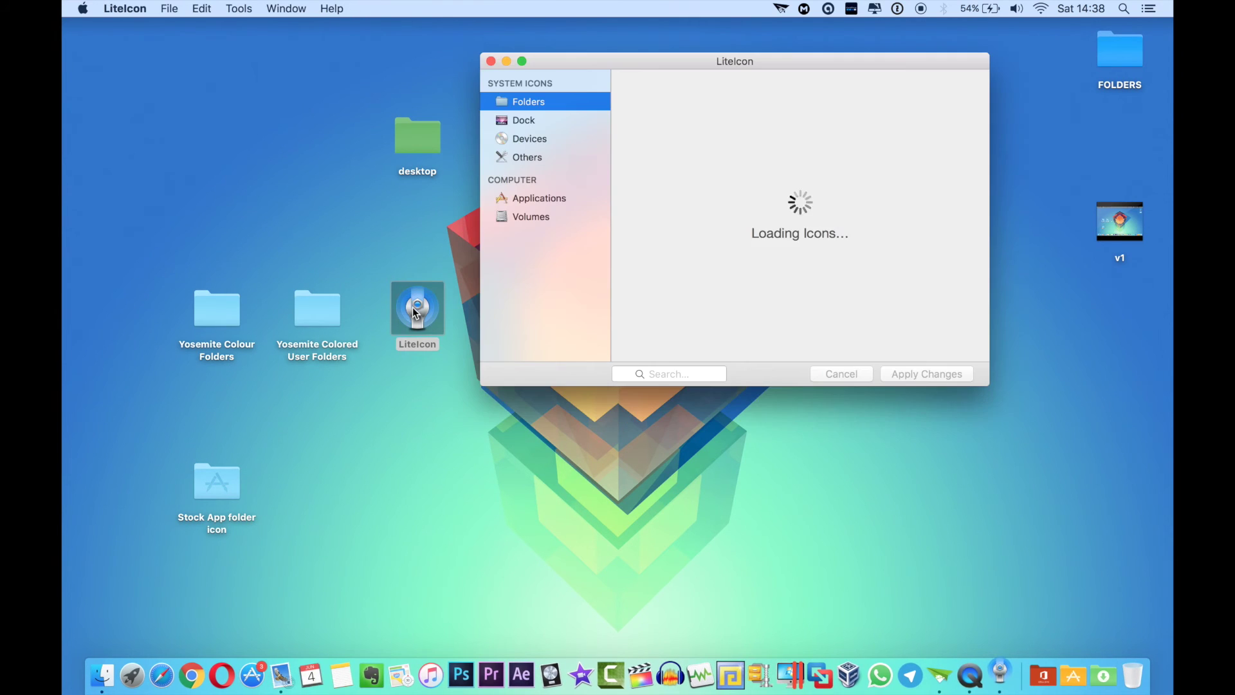
scroll(766, 204, down, 3)
scroll(765, 205, up, 3)
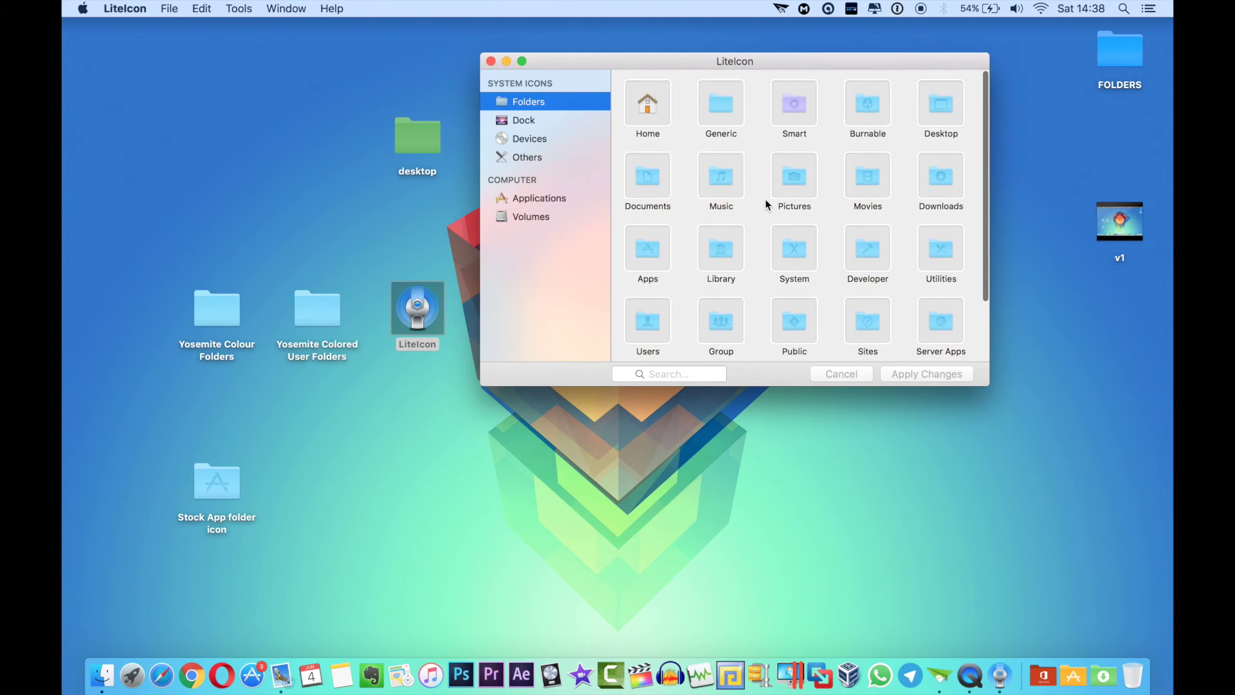
scroll(766, 200, down, 3)
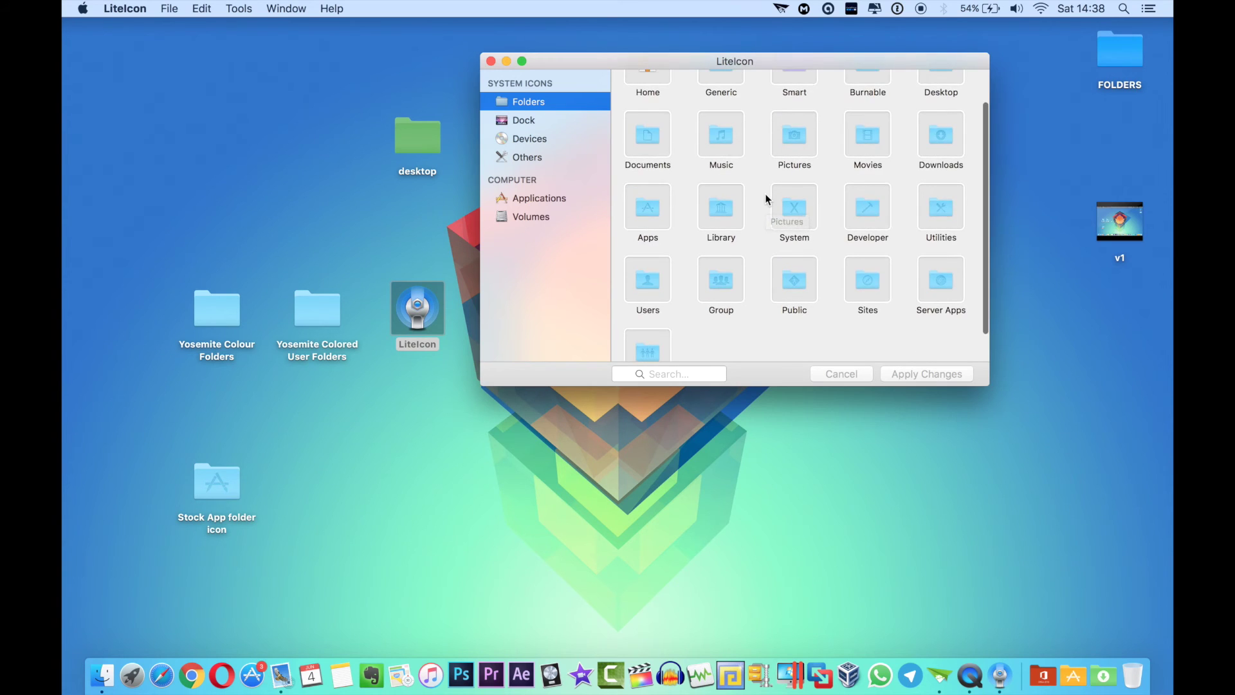
- Assign Library.png from the Main Colors folder to the Library folder icon in LiteIcon
key(super+Tab)
key(super+grave)
click(449, 371)
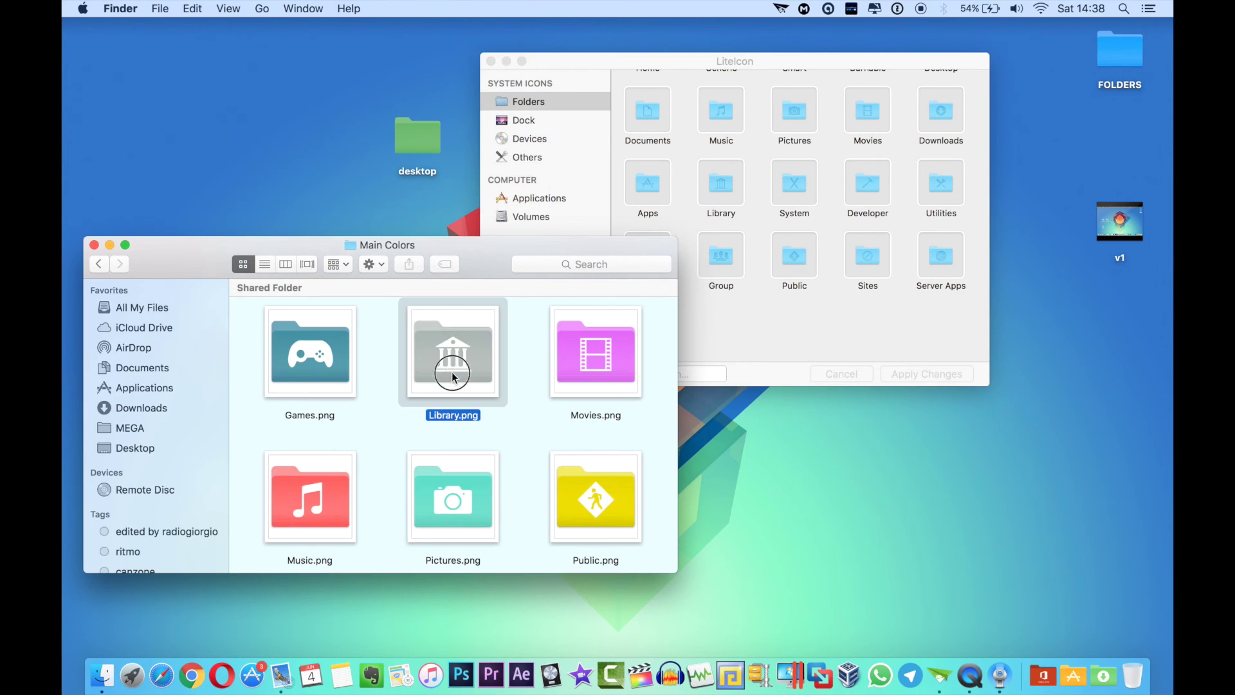
drag(449, 371, 724, 185)
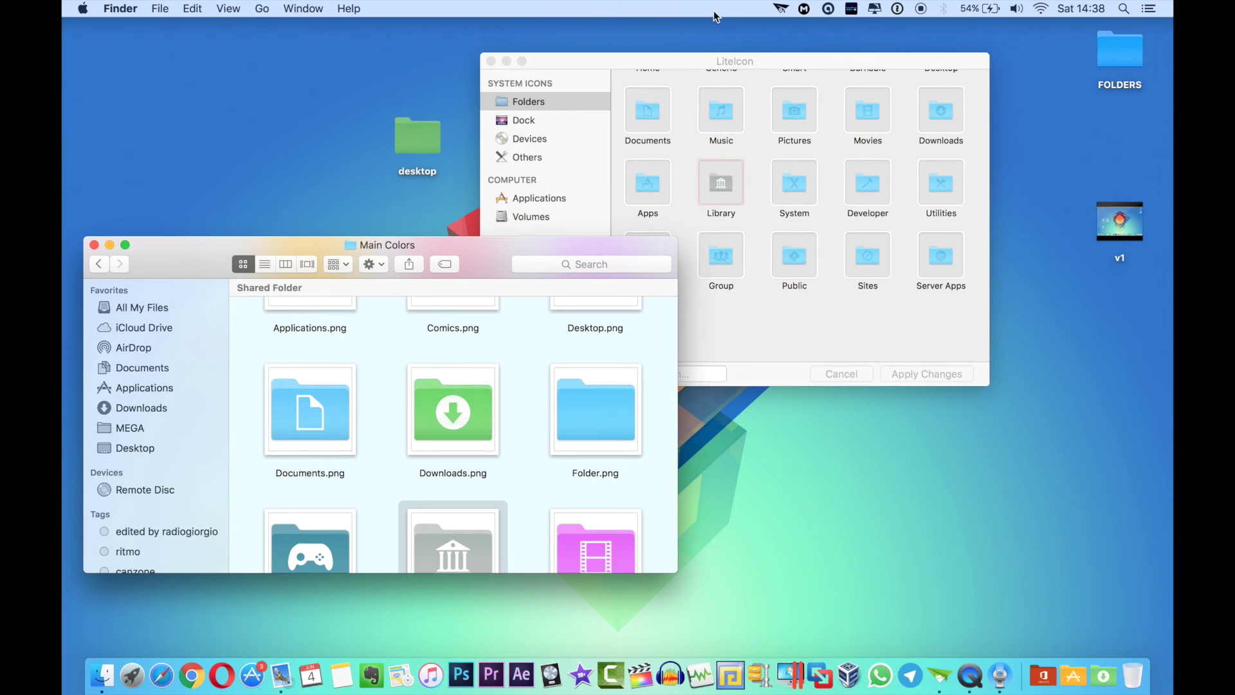
- Apply the icon change, authorising the helper tool with the account password, and quit LiteIcon
click(837, 312)
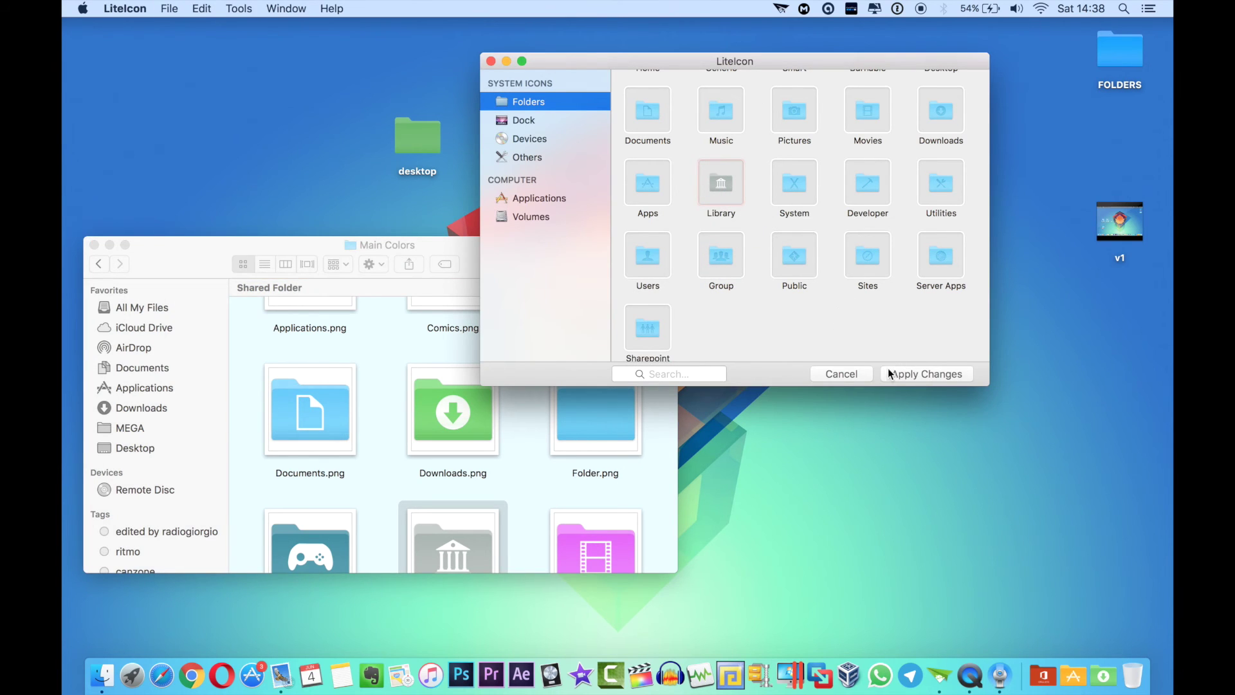
click(927, 374)
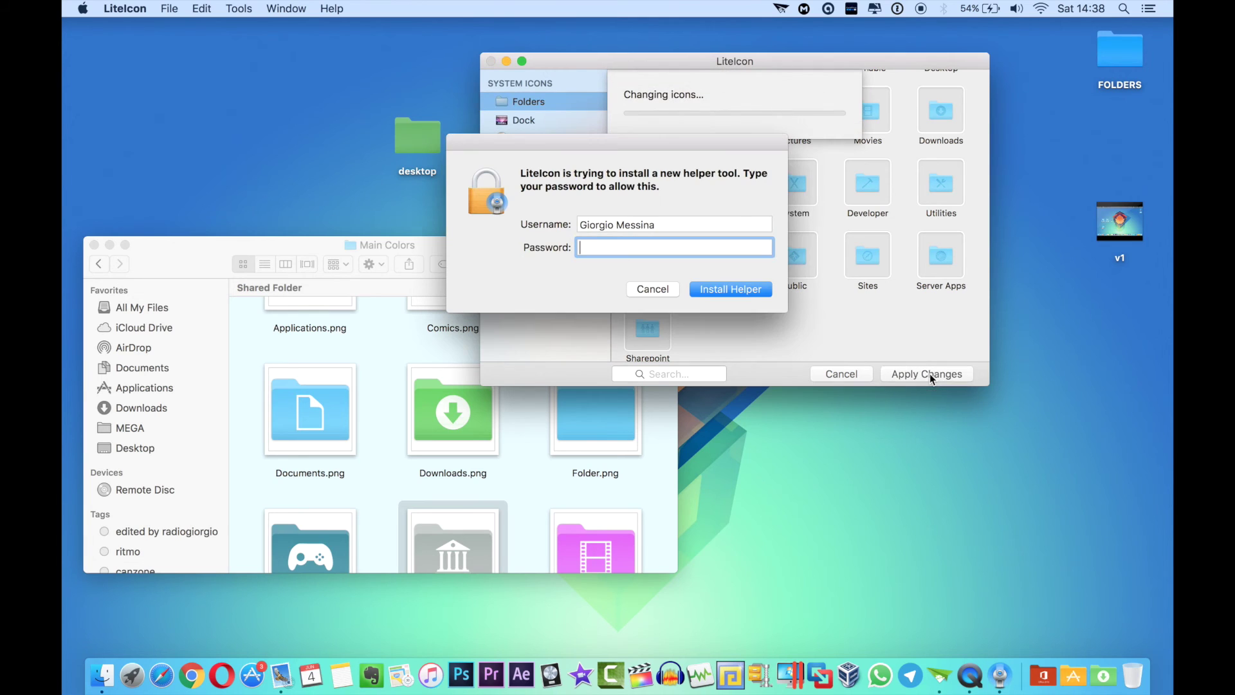
text(•••)
key(Return)
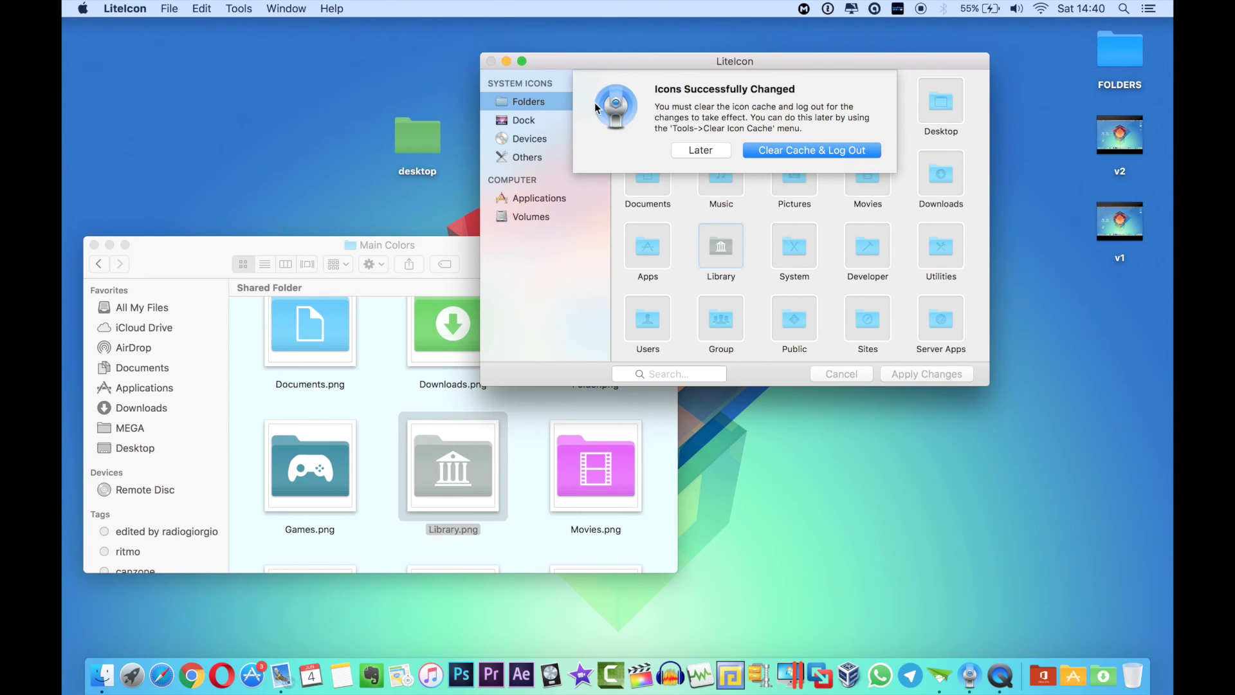
key(super+q)
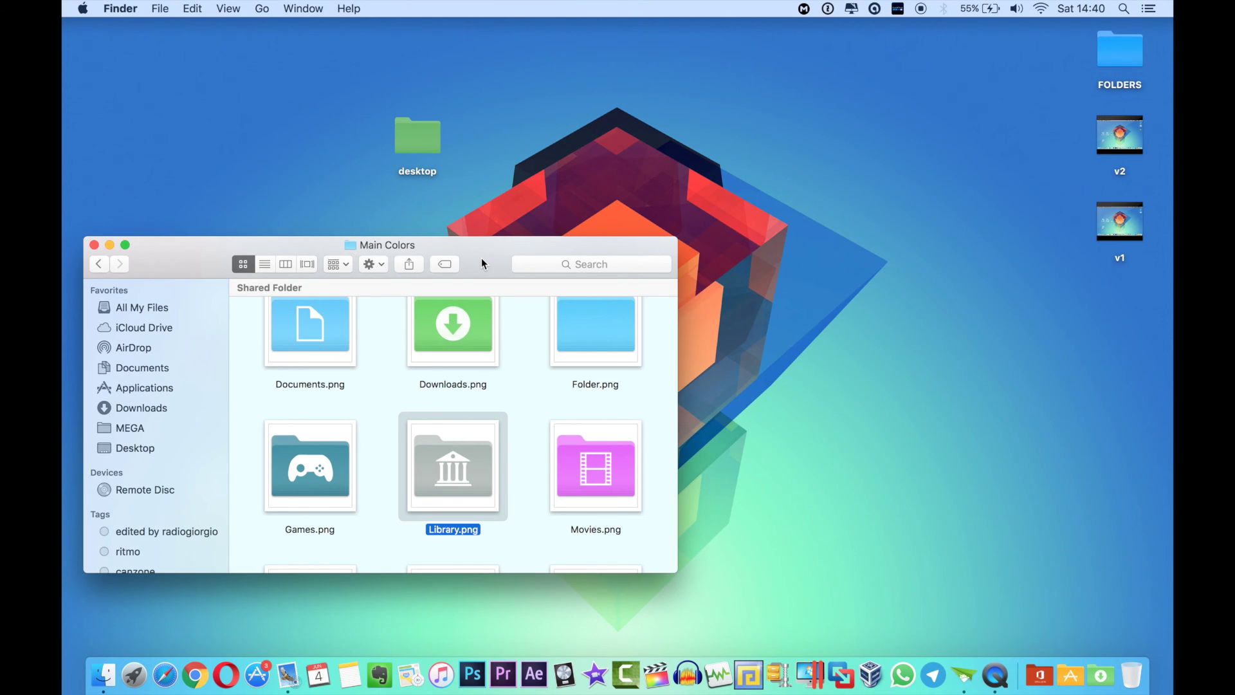